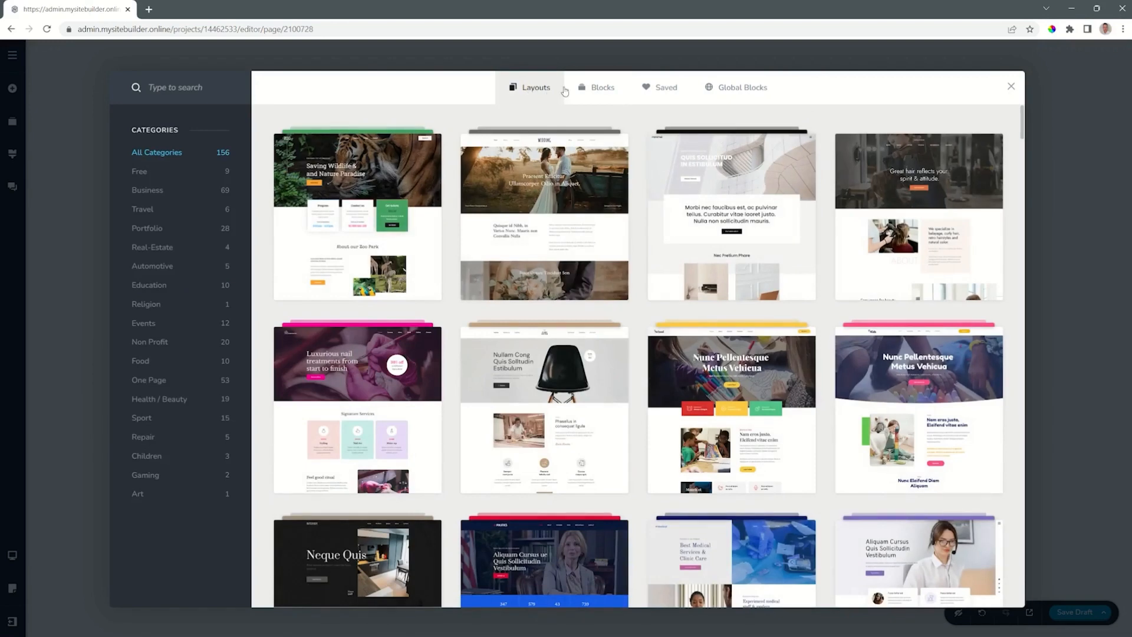
# Look at the saved library and return to the prebuilt blocks.
pyautogui.click(592, 87)
pyautogui.click(665, 89)
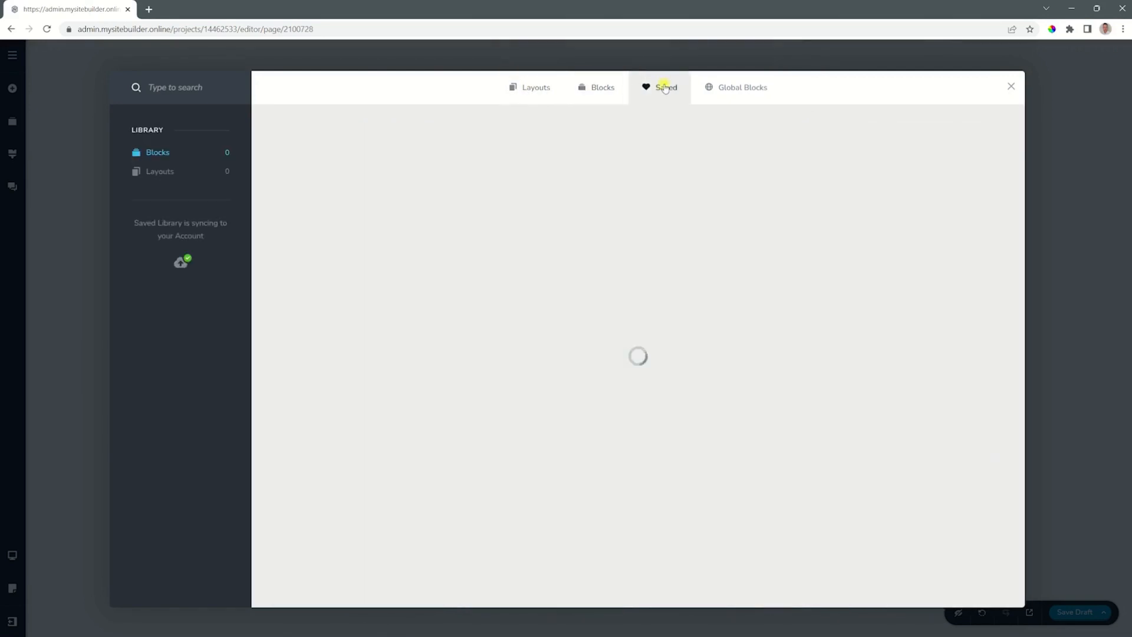
pyautogui.click(614, 93)
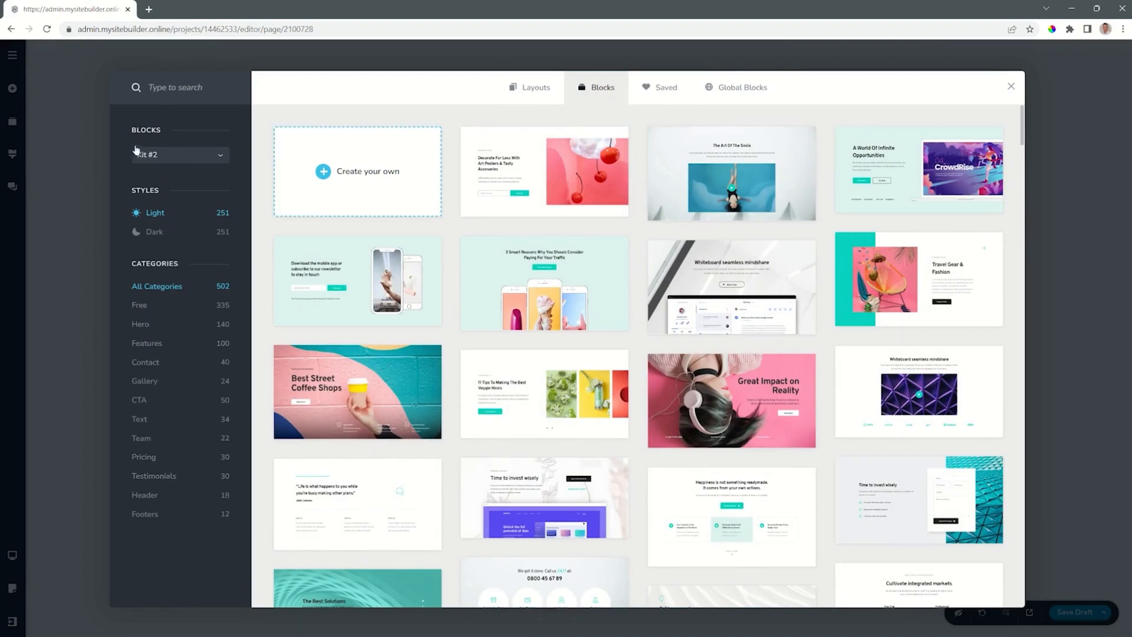
# Preview the blocks of Kit #1, return to Kit #2, and compare its dark and light styles.
pyautogui.click(153, 159)
pyautogui.click(155, 172)
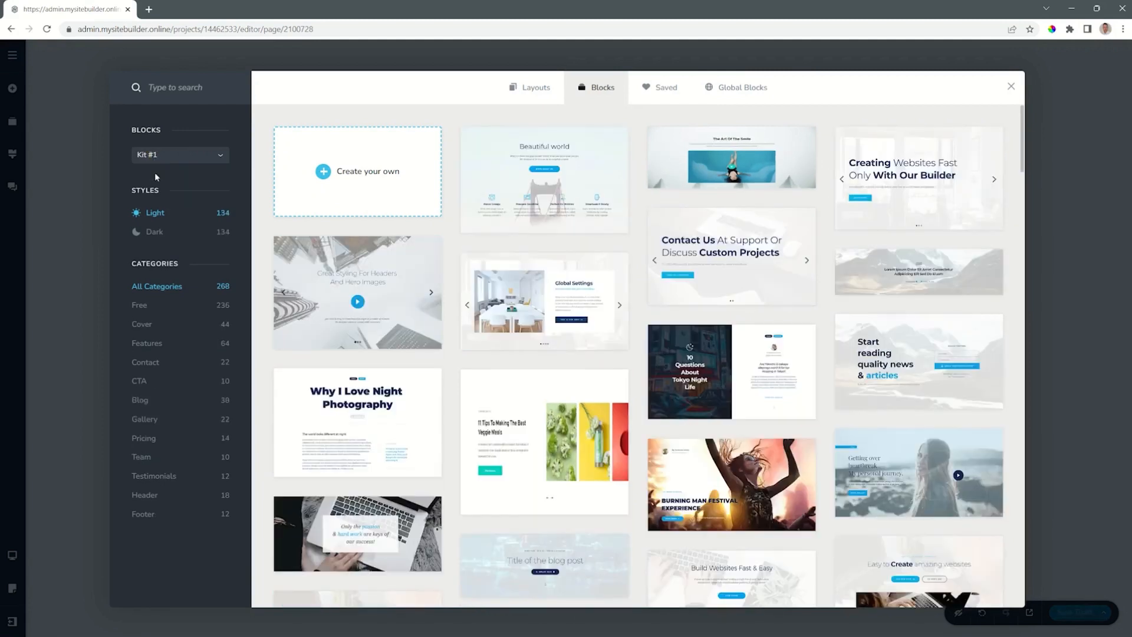
pyautogui.click(173, 154)
pyautogui.click(163, 187)
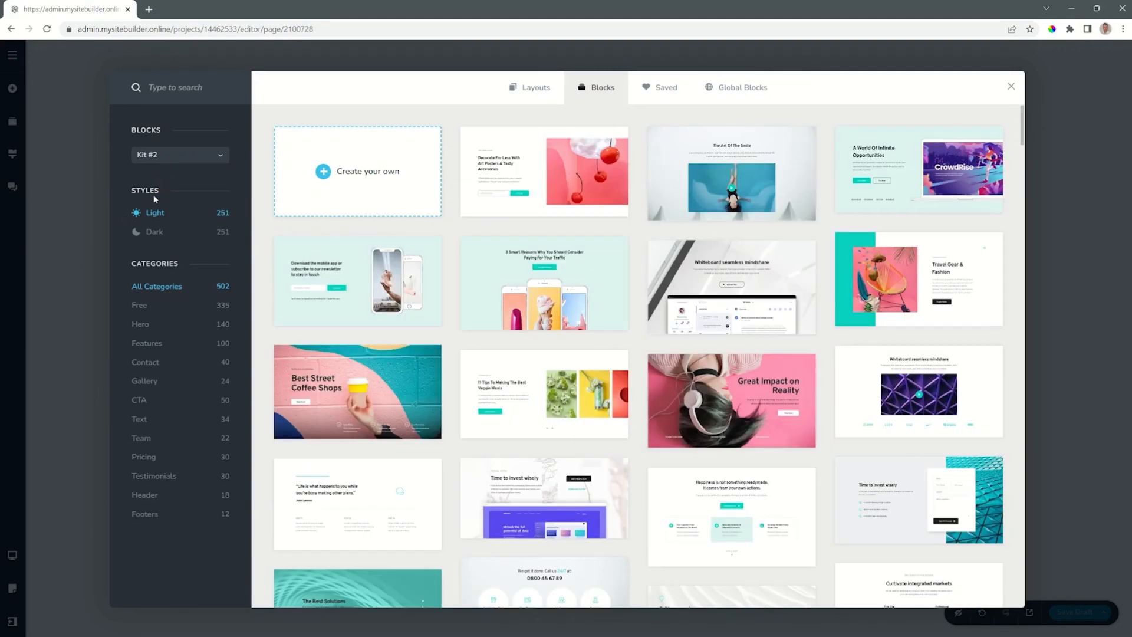
pyautogui.click(147, 232)
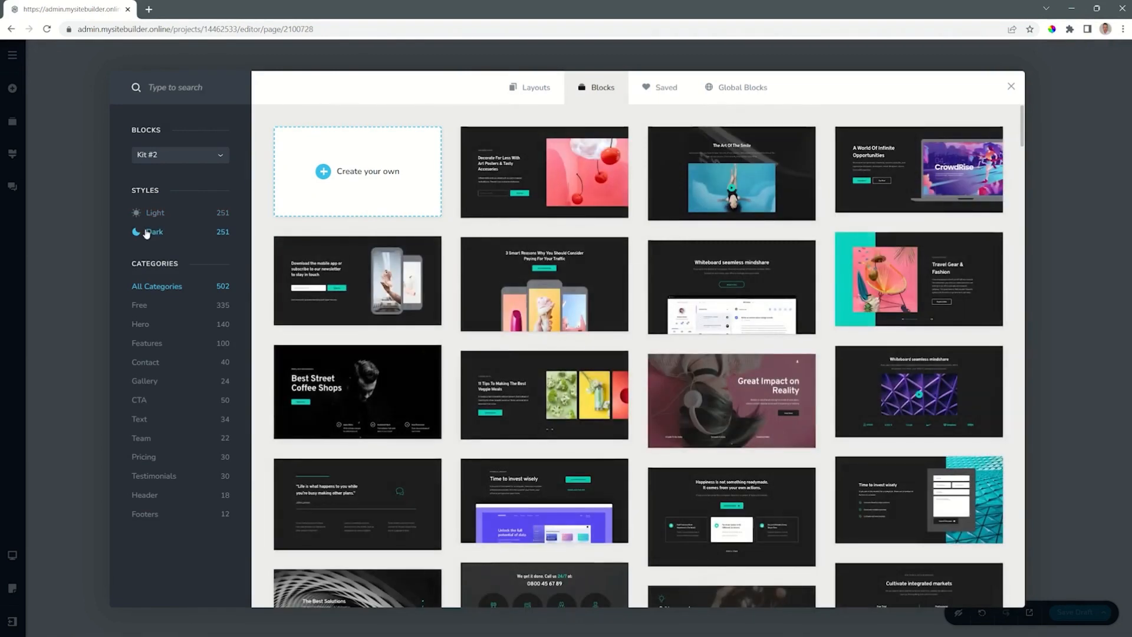
pyautogui.click(152, 214)
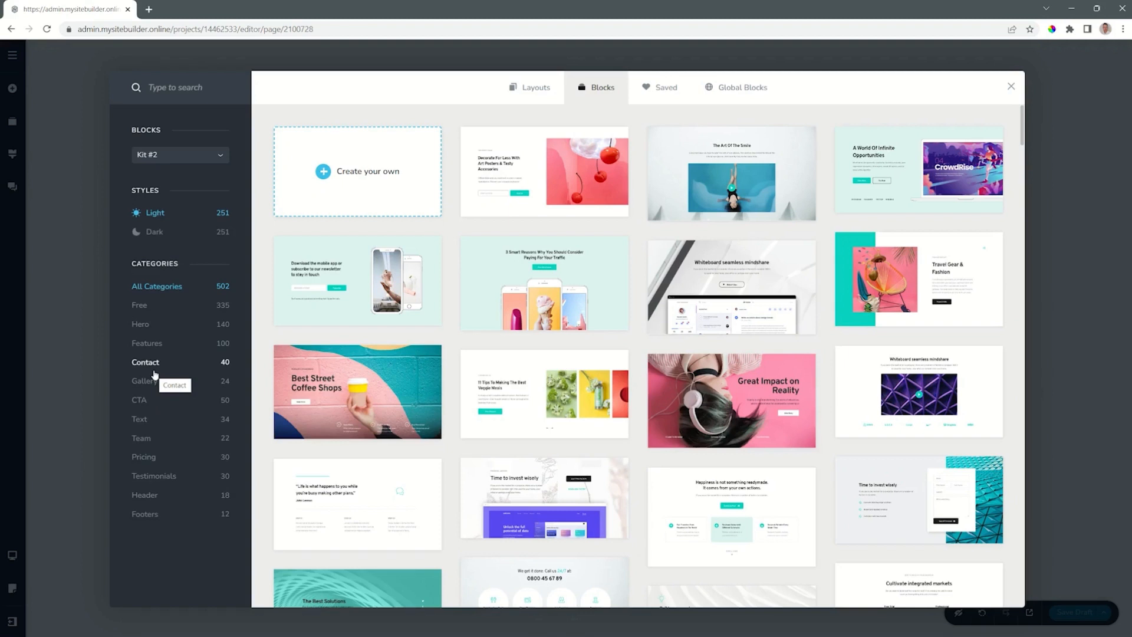
# Browse the Hero blocks in dark and light styles, followed by the Features, Contact and Gallery categories.
pyautogui.click(142, 326)
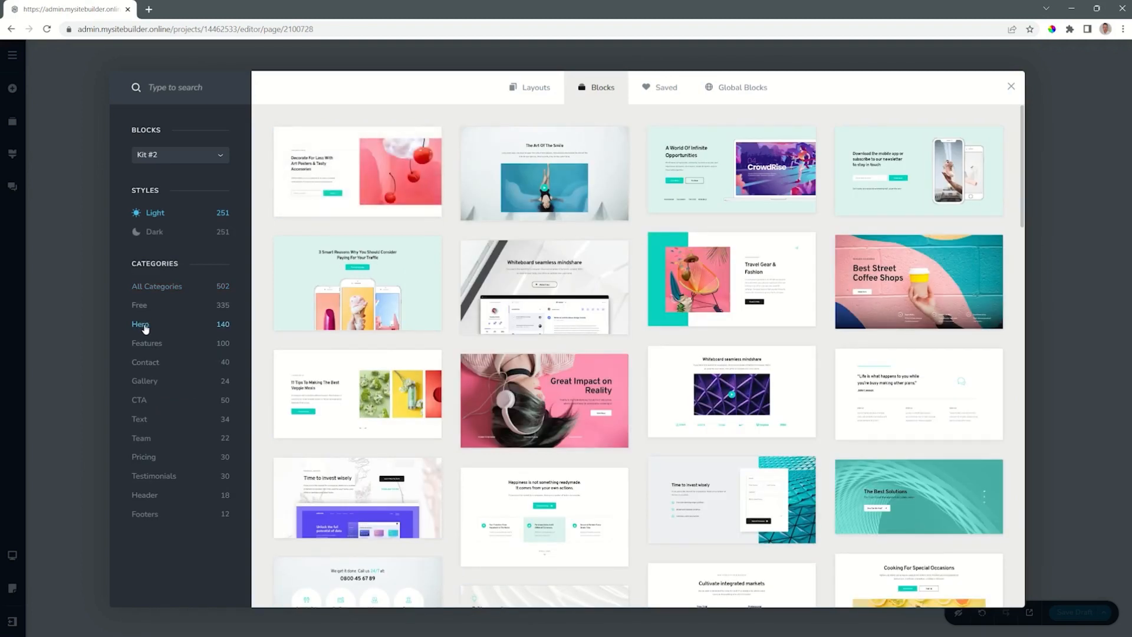
pyautogui.click(157, 233)
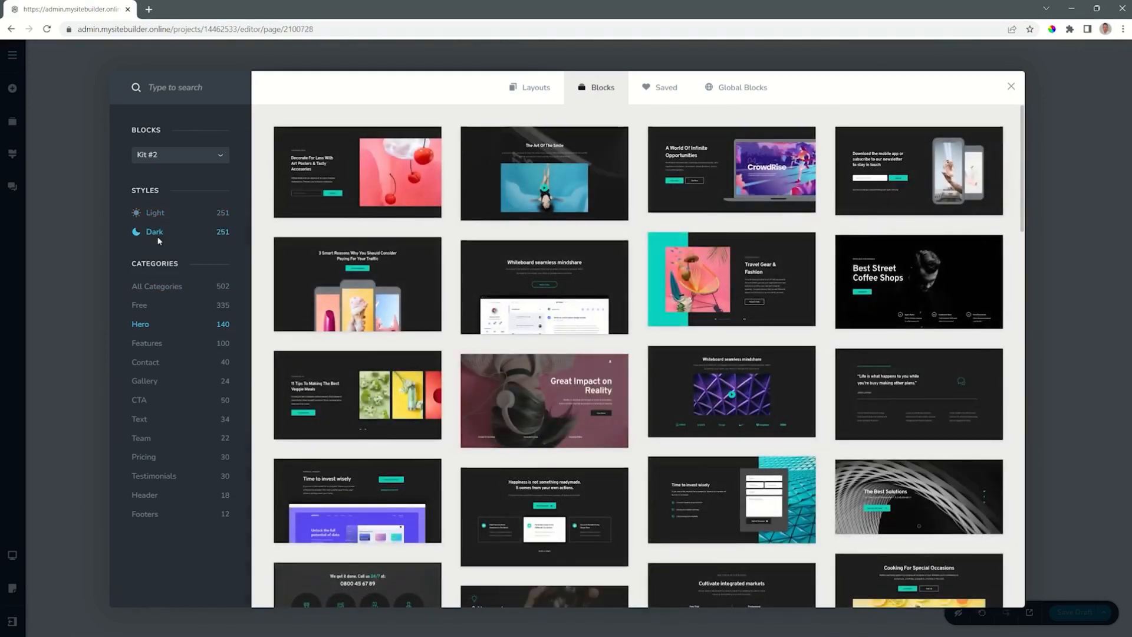
pyautogui.click(157, 217)
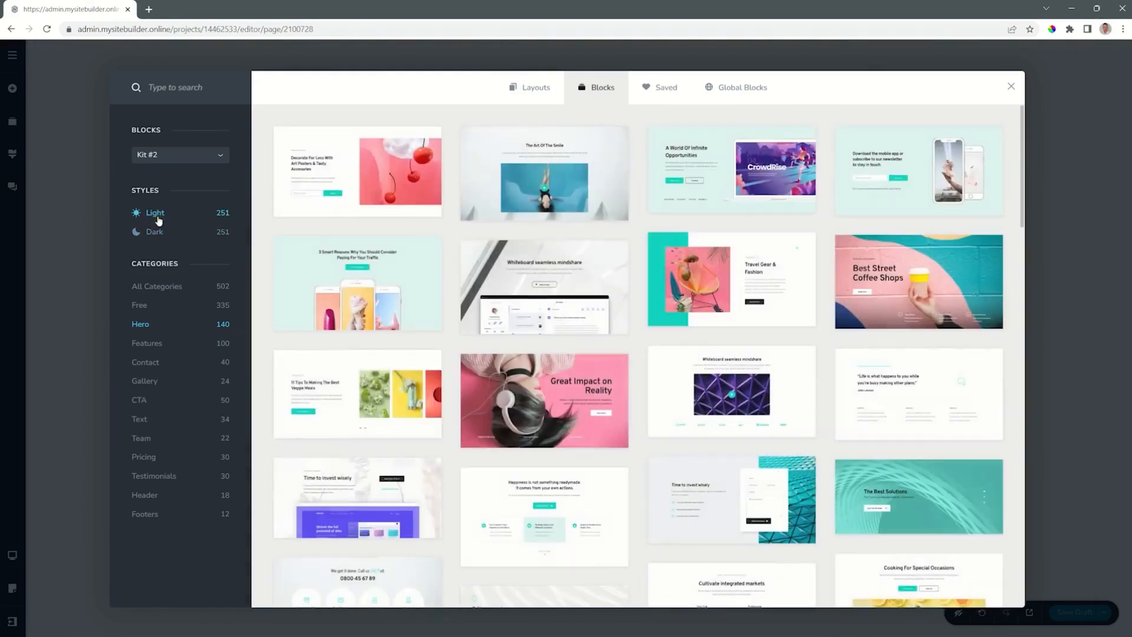
pyautogui.click(155, 346)
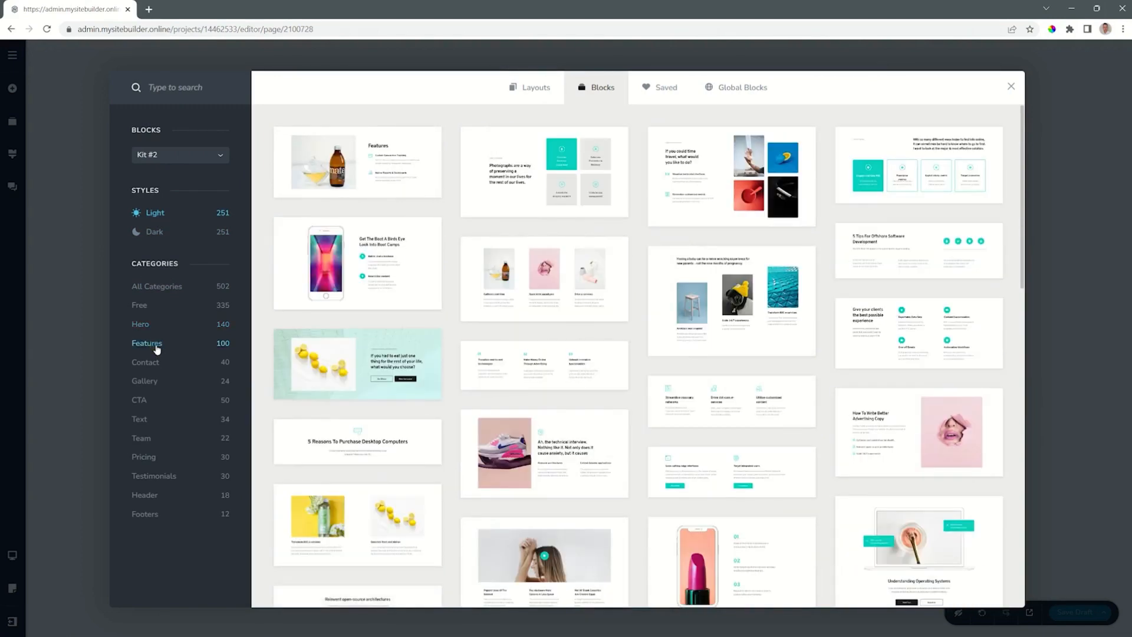
pyautogui.click(152, 364)
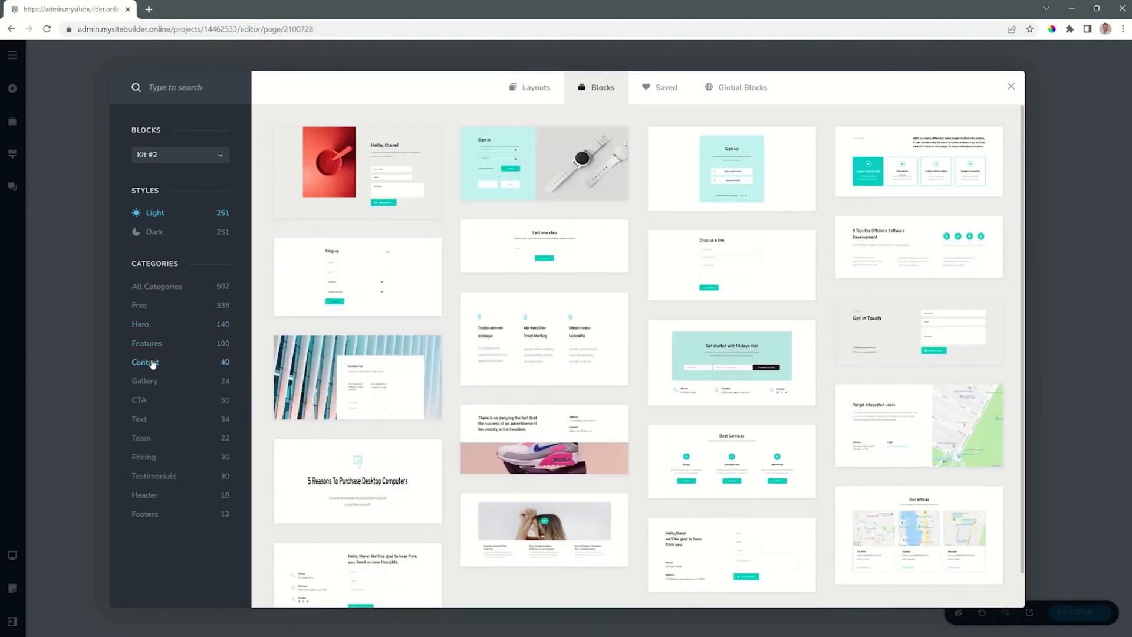
pyautogui.click(153, 382)
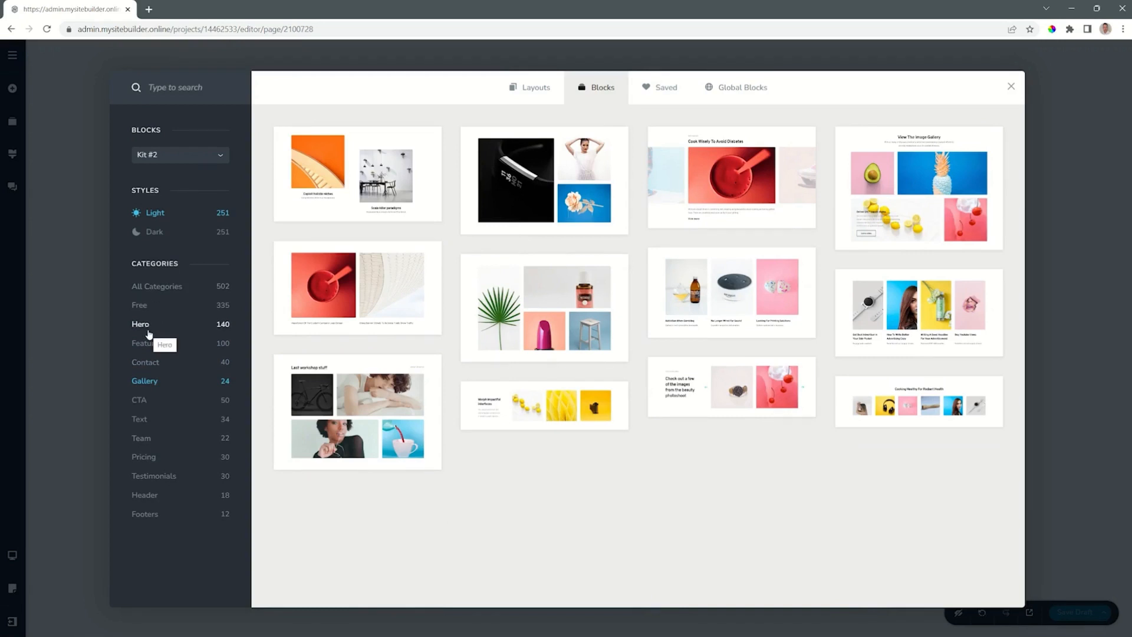
# Add the Hero block reading "Happiness is not something readymade" to the page and delete it.
pyautogui.click(147, 330)
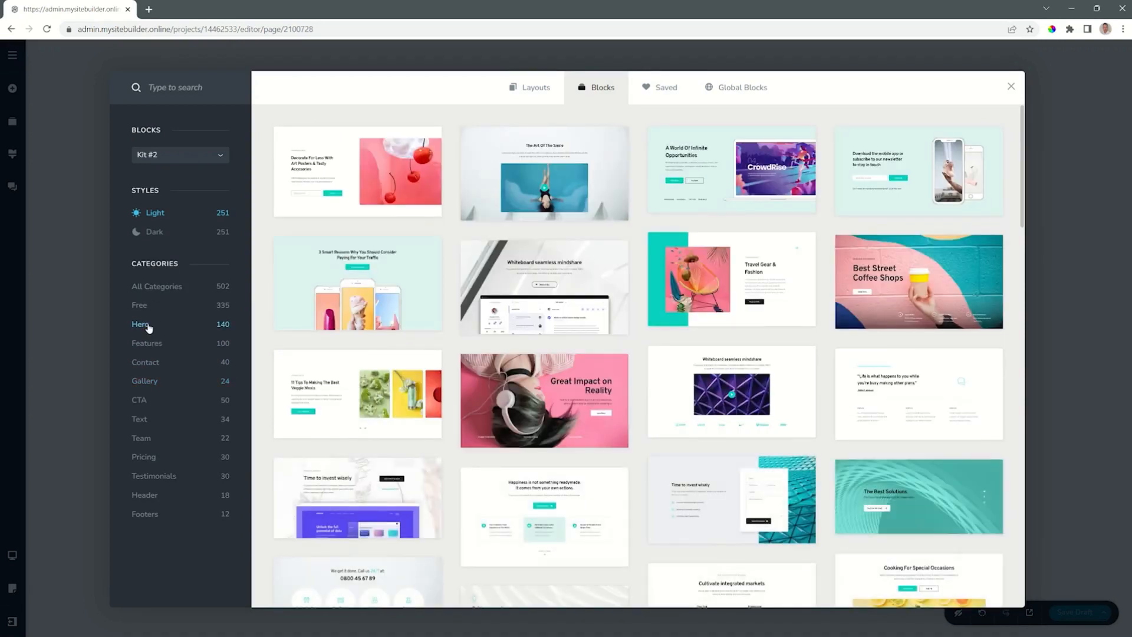
pyautogui.scroll(-10, 452, 329)
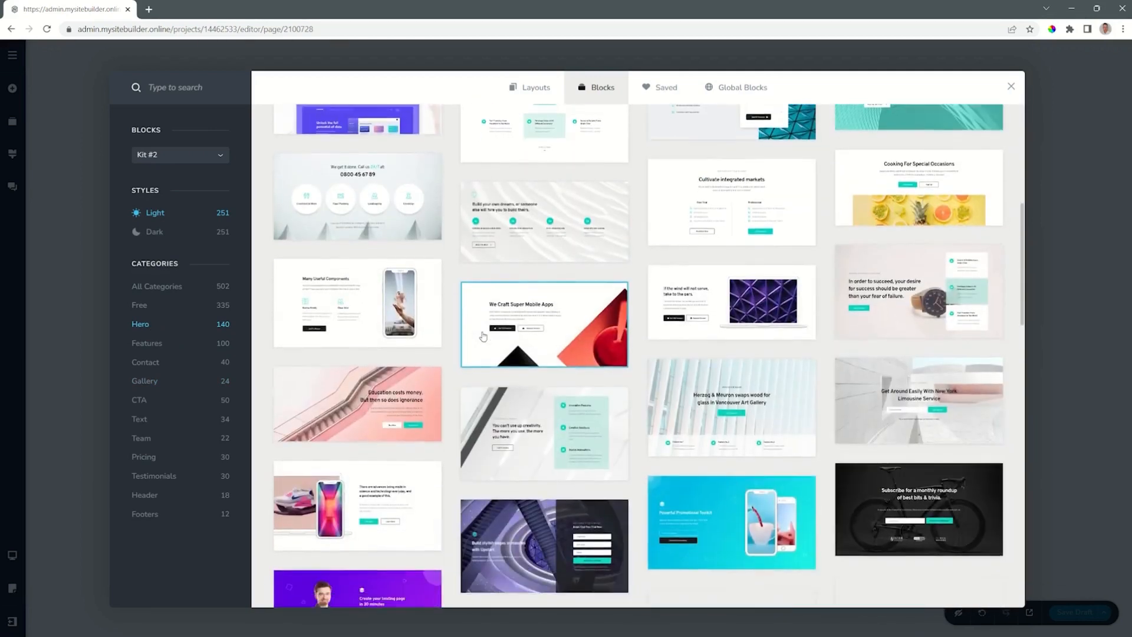
pyautogui.scroll(-1, 482, 336)
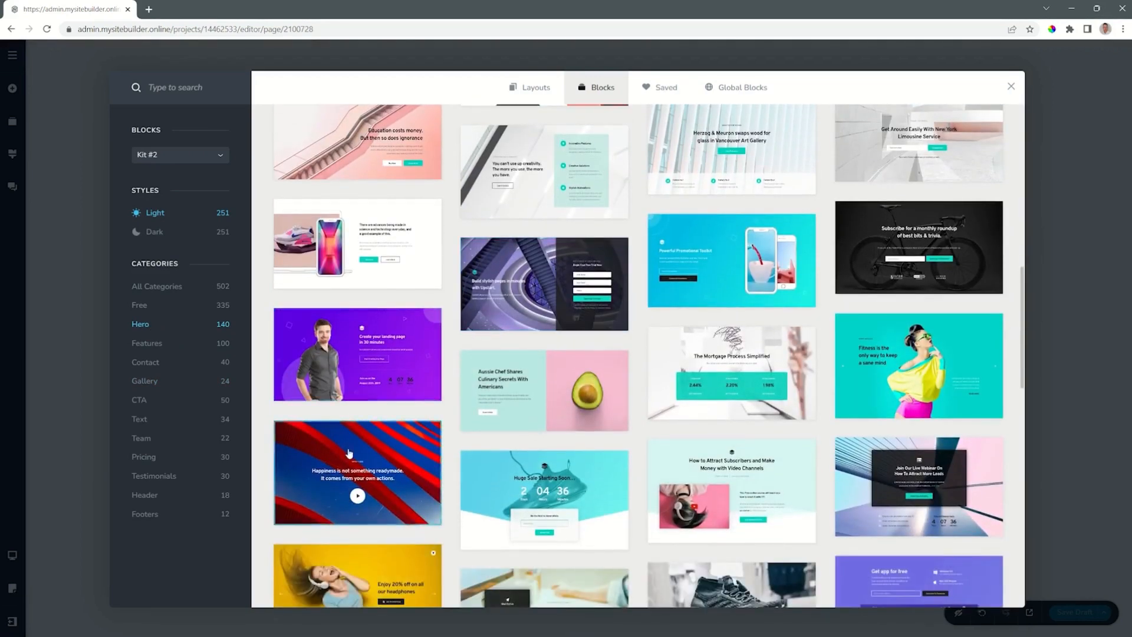
pyautogui.click(349, 453)
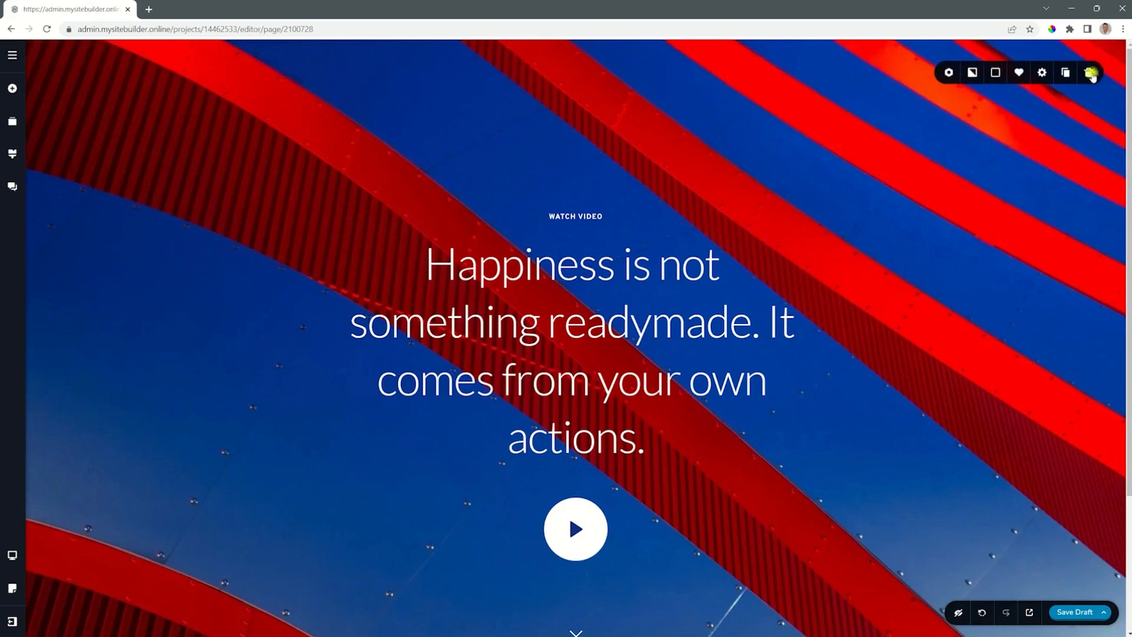
pyautogui.click(1093, 74)
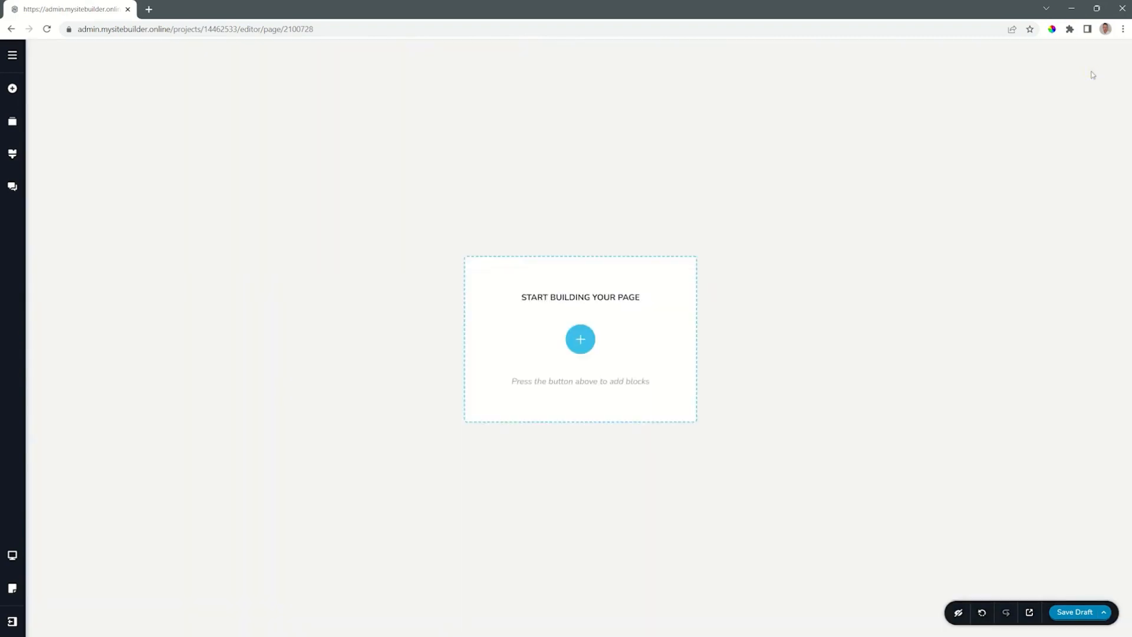
# Add an empty block with Create your own and delete it from the page.
pyautogui.click(581, 340)
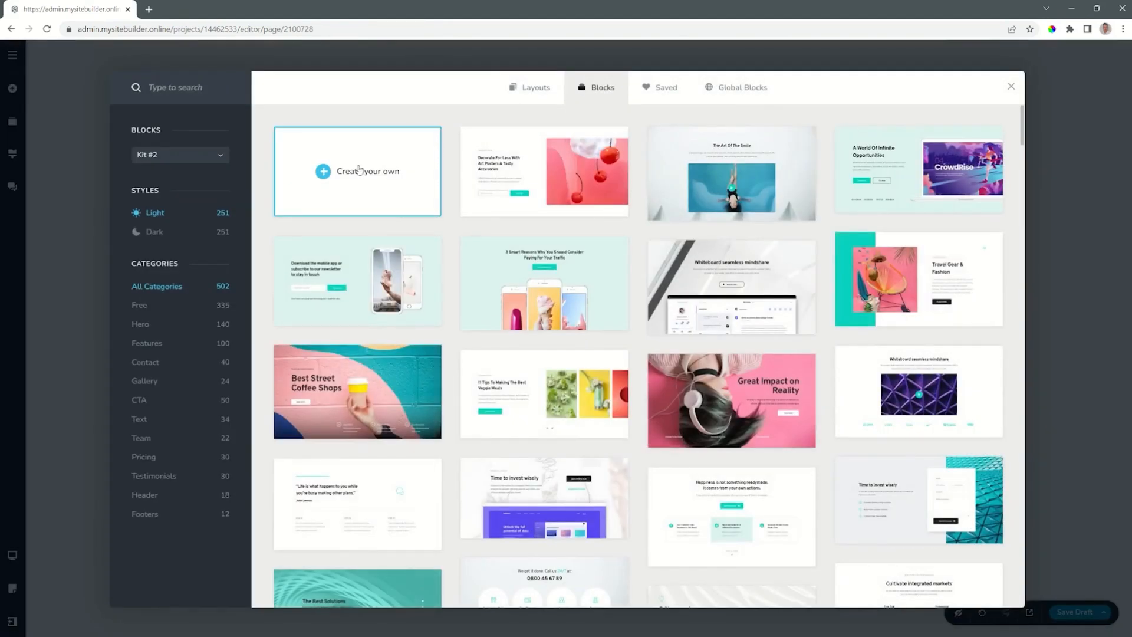
pyautogui.click(358, 173)
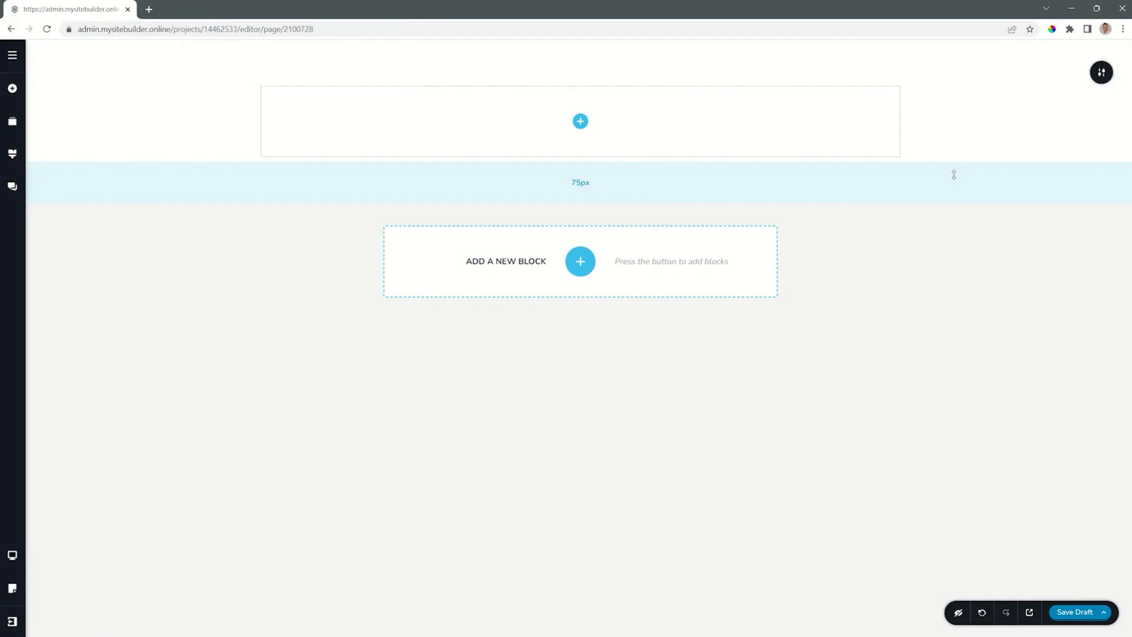
pyautogui.moveTo(1101, 71)
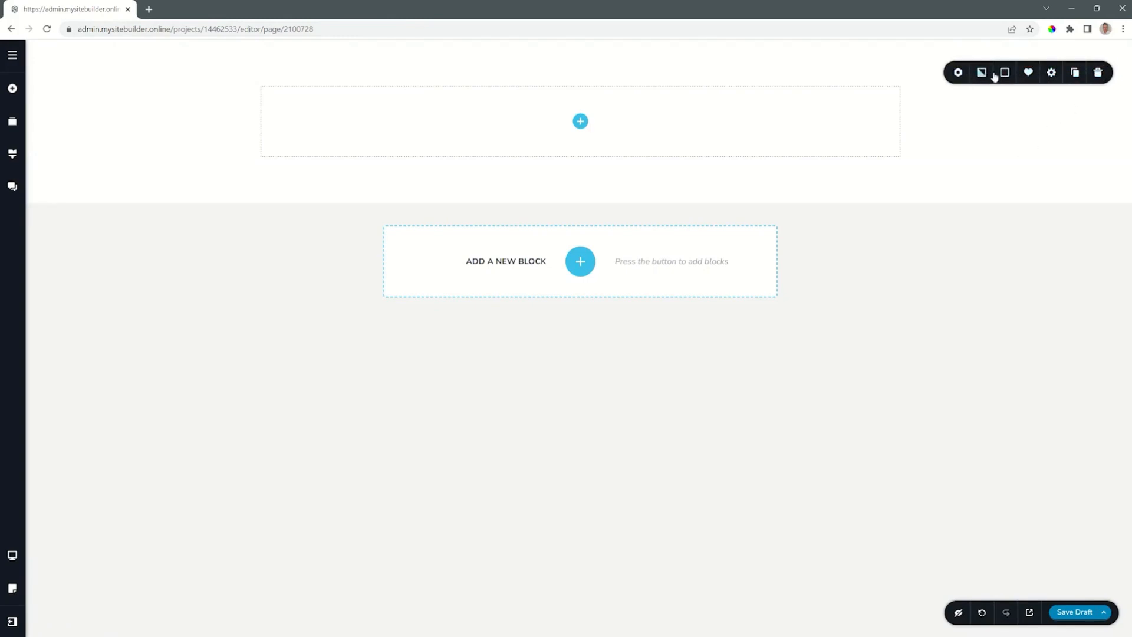
pyautogui.click(1099, 72)
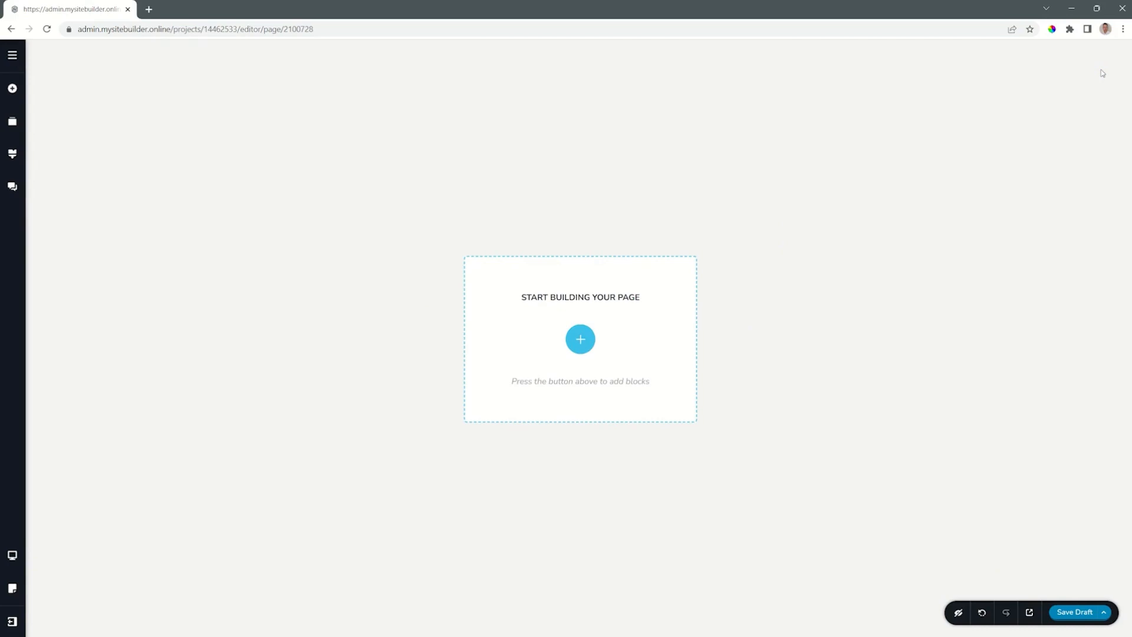
# Start the page with an empty custom block using Create your own.
pyautogui.click(580, 339)
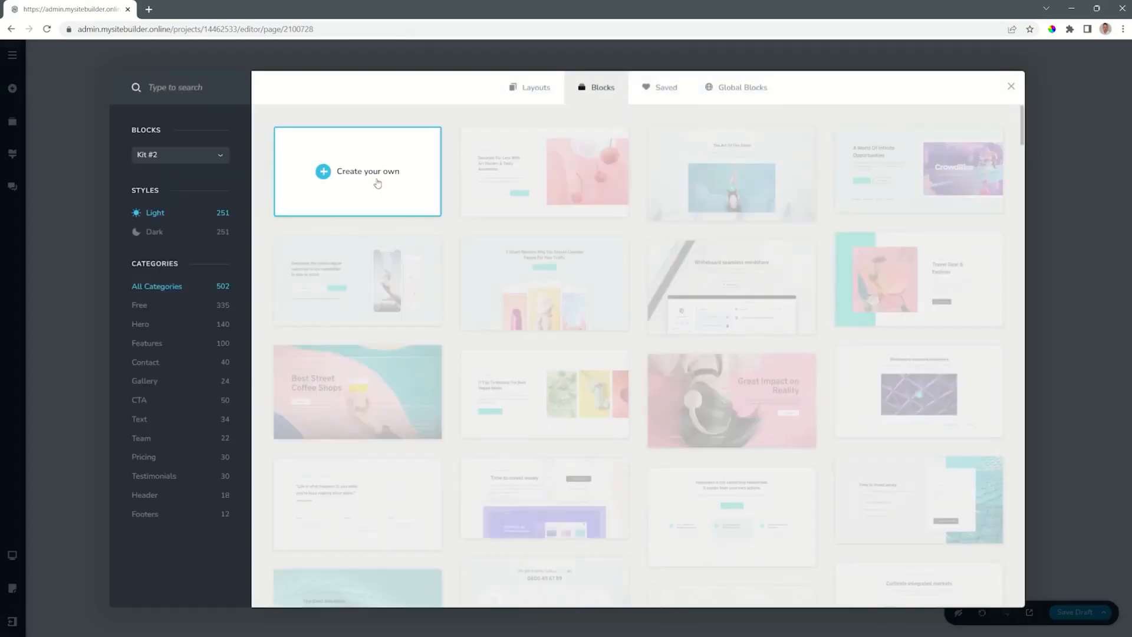
pyautogui.click(799, 172)
# Duplicate the empty block and delete the copy below it.
pyautogui.moveTo(1074, 75)
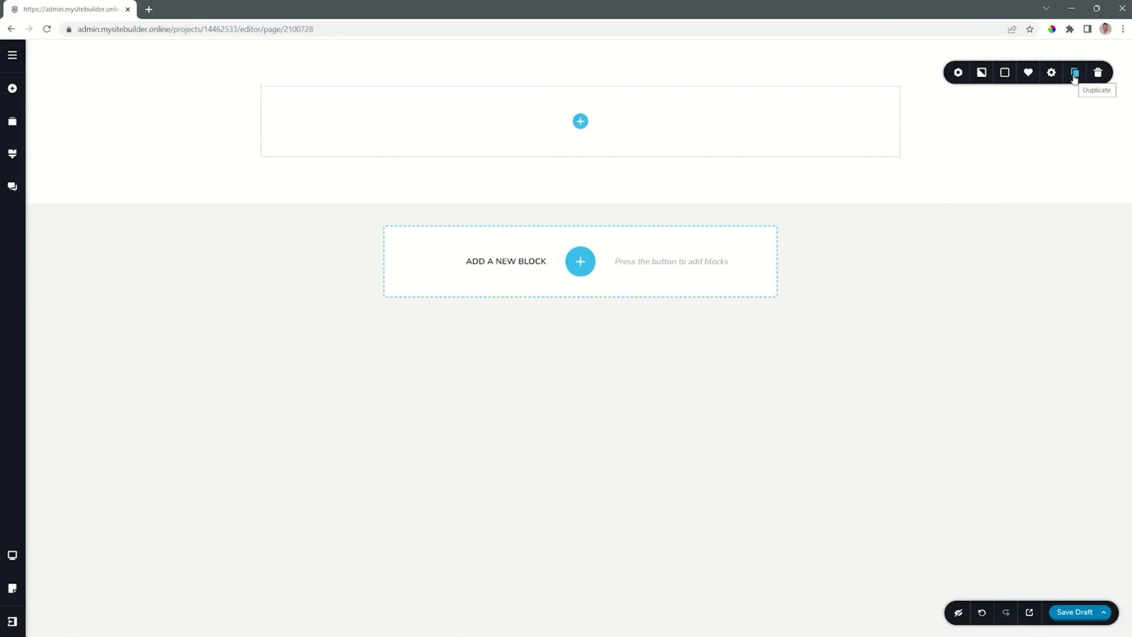
pyautogui.click(1075, 75)
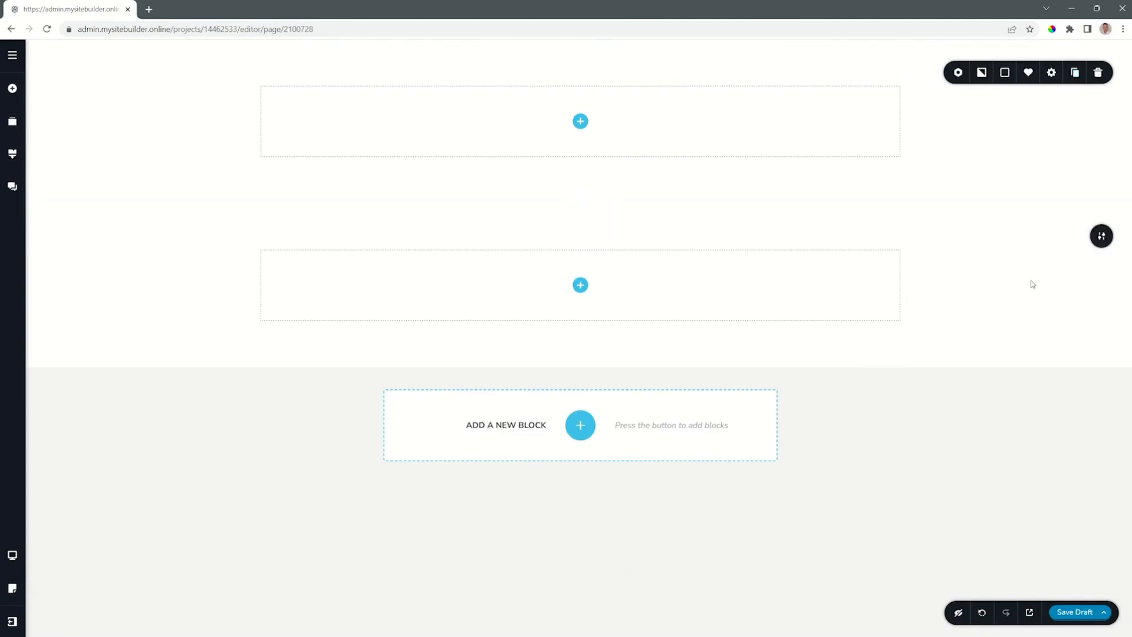
pyautogui.click(1102, 238)
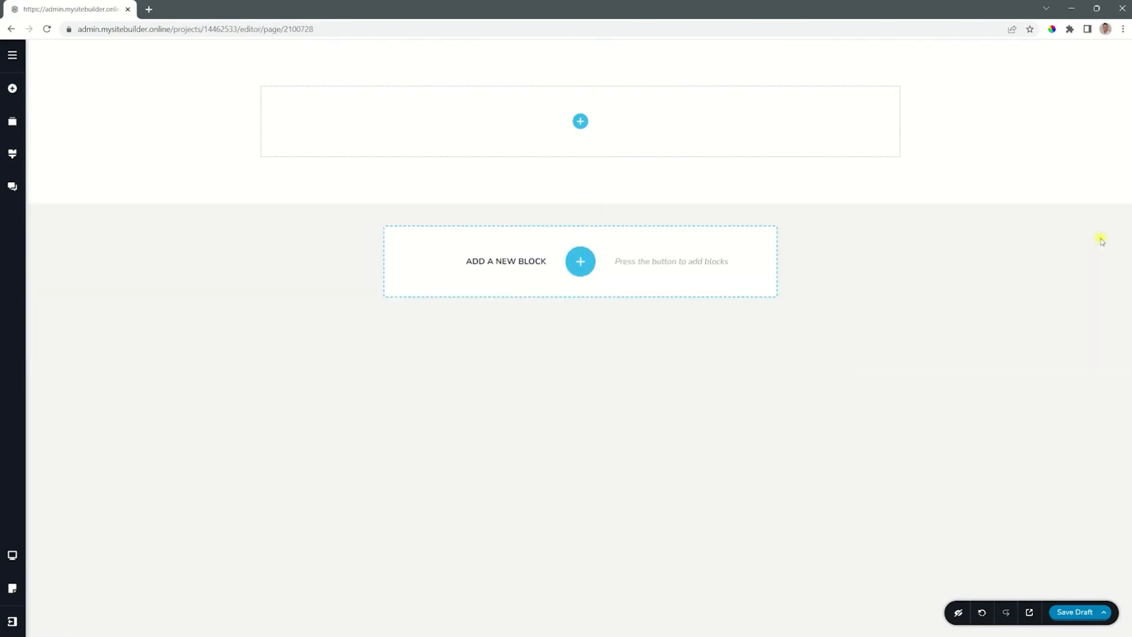
# Examine the block's width, height and detailed styling settings, and close them.
pyautogui.moveTo(1101, 72)
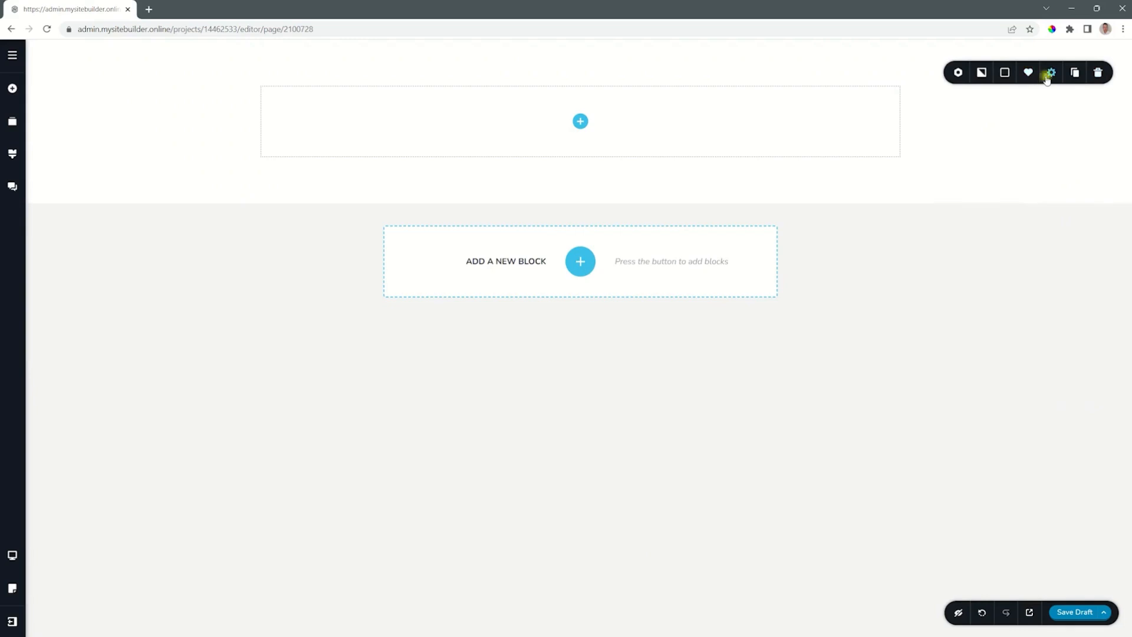
pyautogui.click(1047, 79)
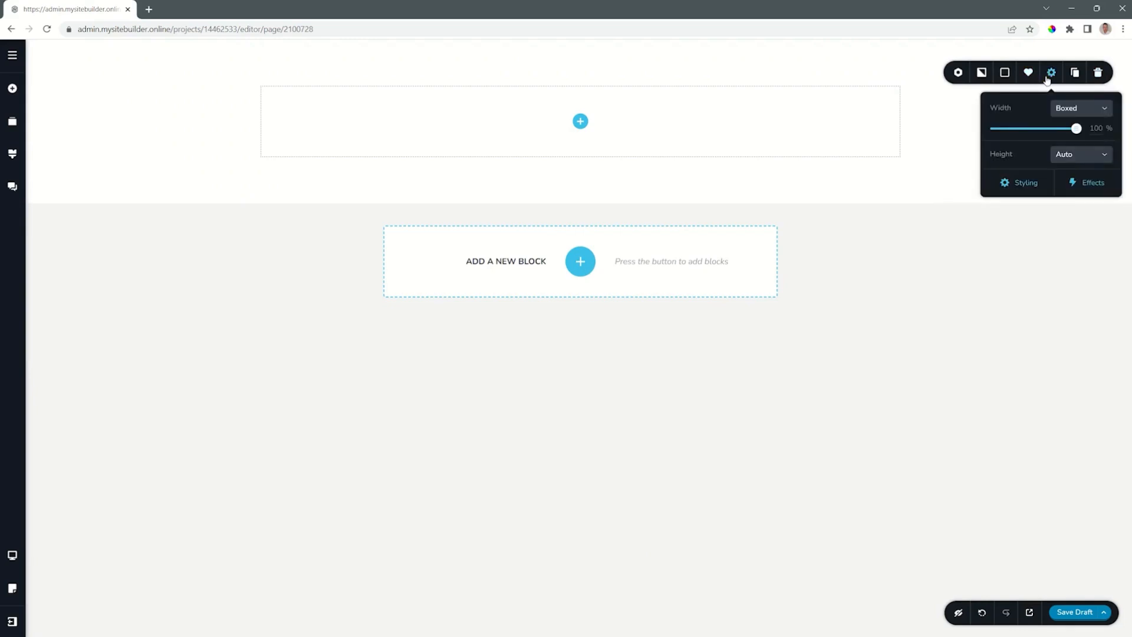
pyautogui.click(1012, 180)
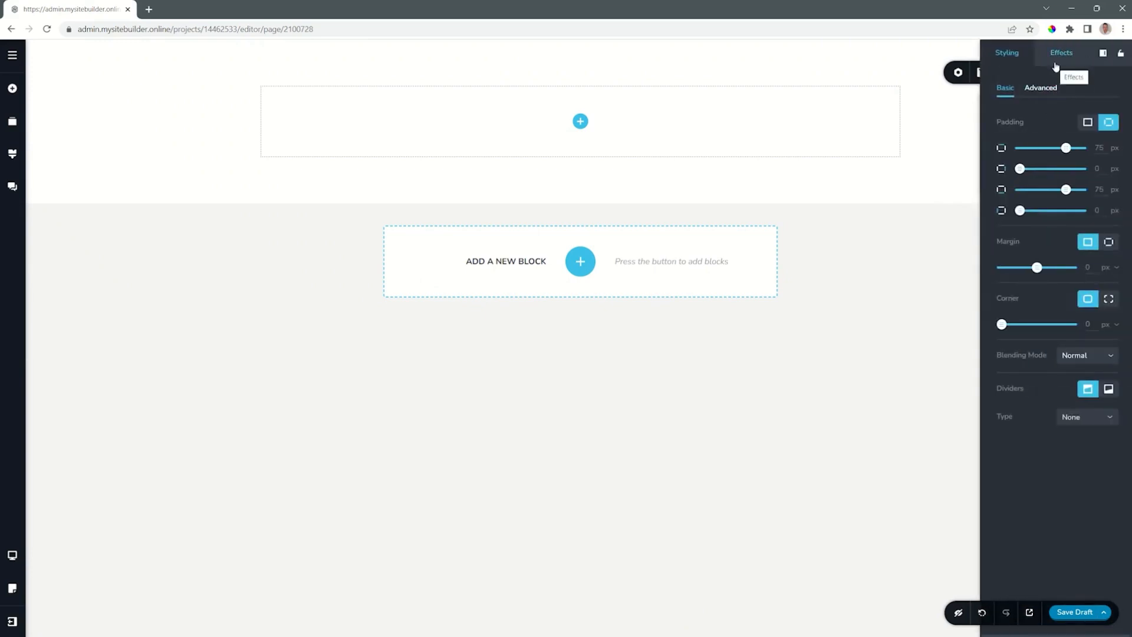
pyautogui.click(962, 127)
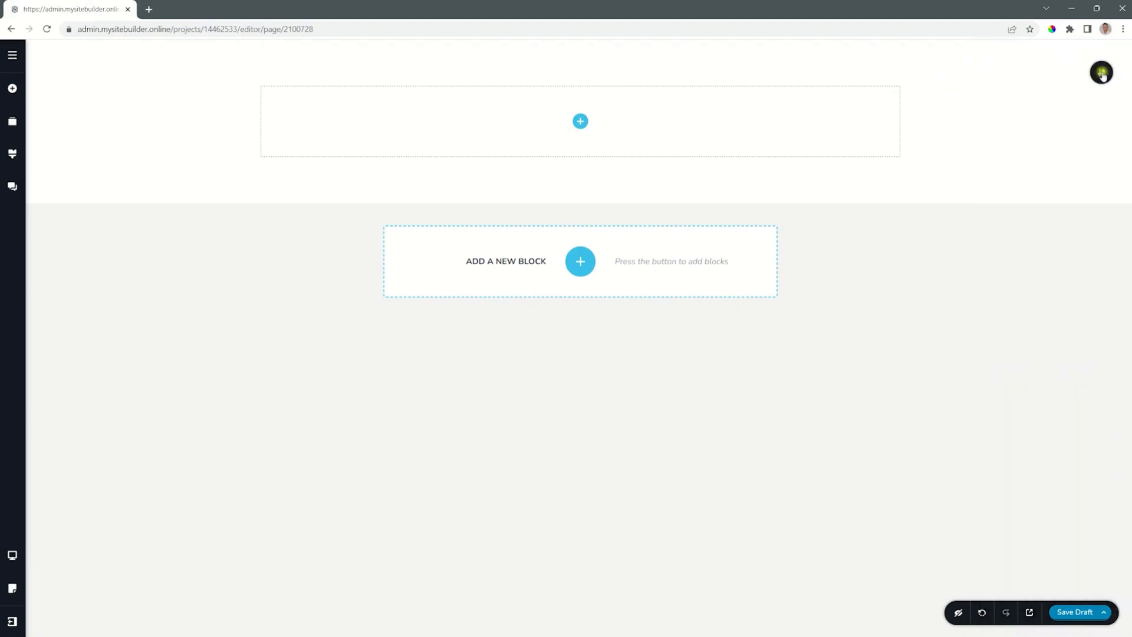
# Give the block a solid overlay colour using the light teal palette swatch.
pyautogui.moveTo(1099, 71)
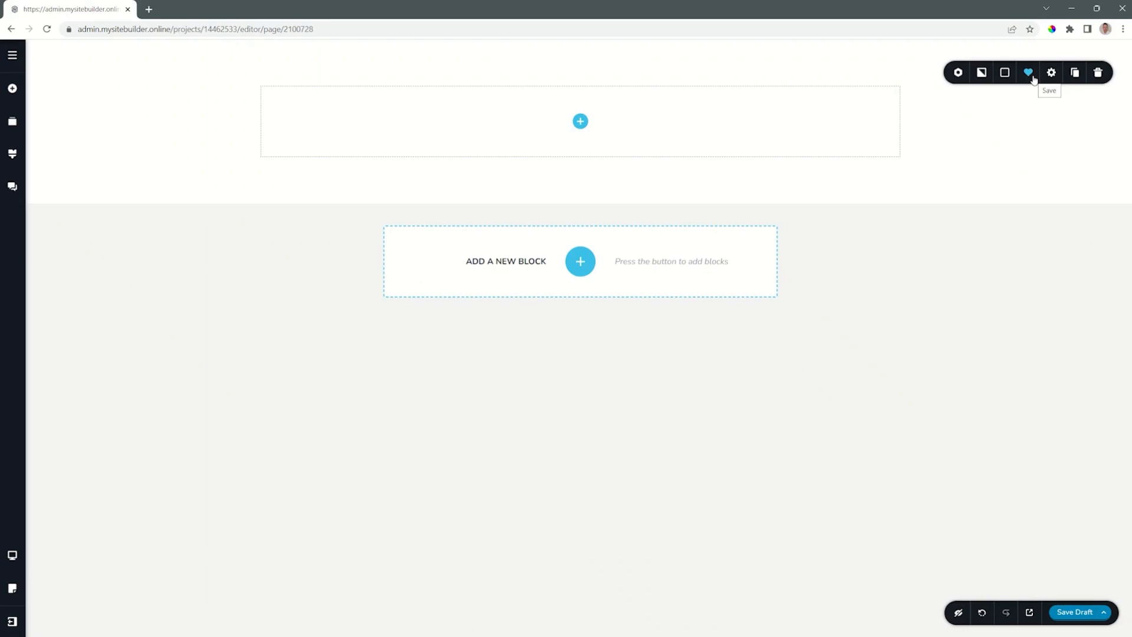
pyautogui.click(1006, 77)
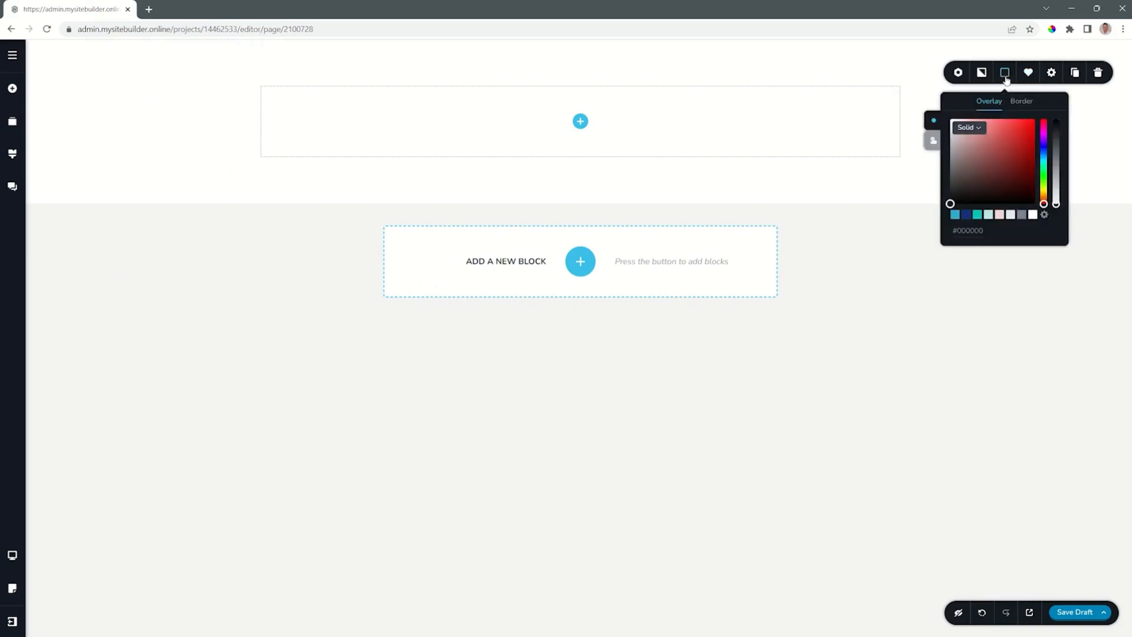
pyautogui.click(989, 215)
# Upload the image Songbook 3 from Downloads as the block's background image.
pyautogui.click(983, 73)
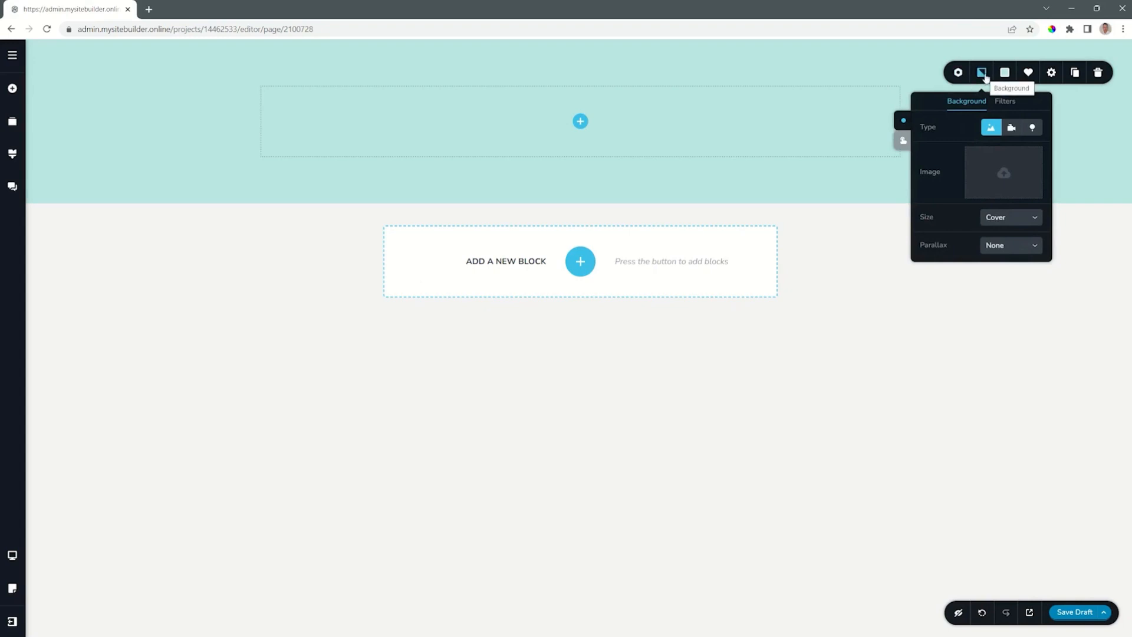
pyautogui.click(997, 171)
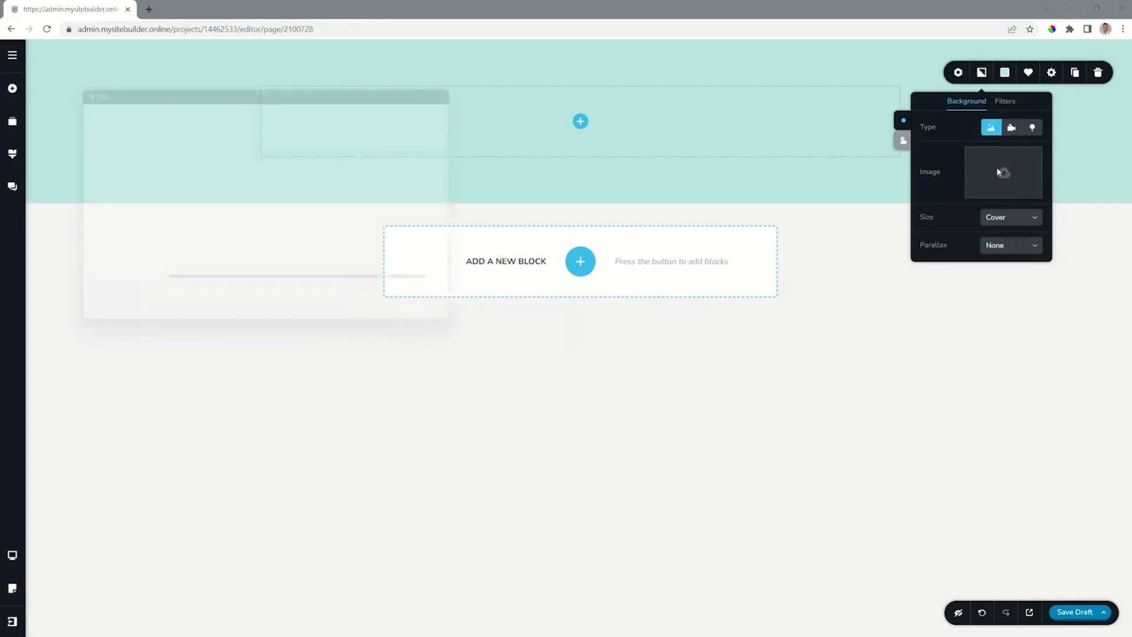
pyautogui.click(177, 251)
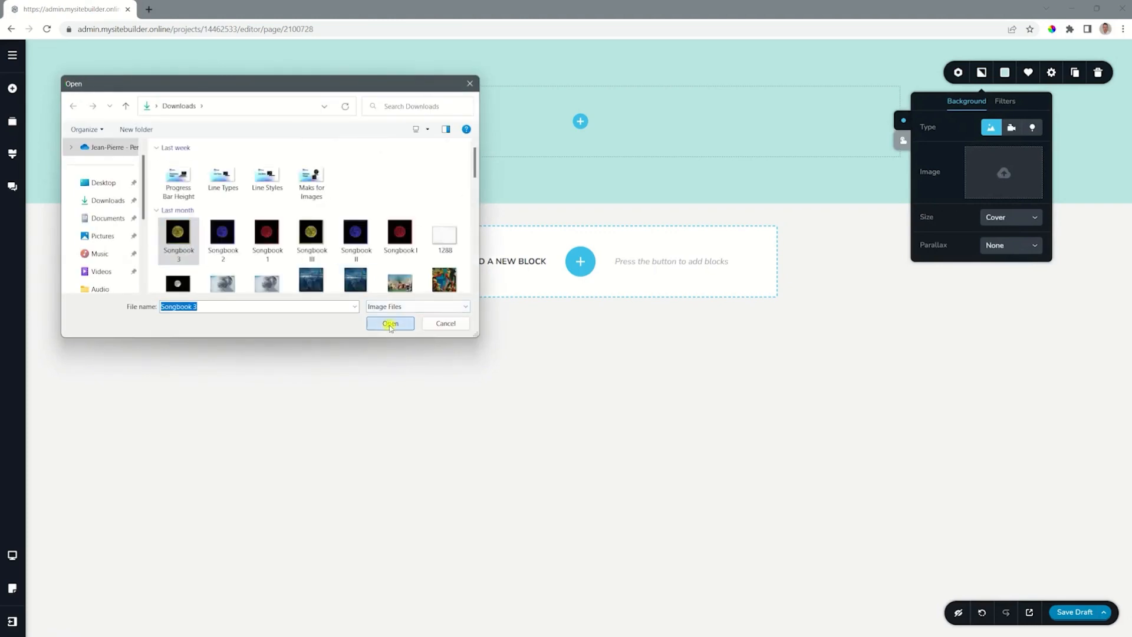
pyautogui.click(390, 324)
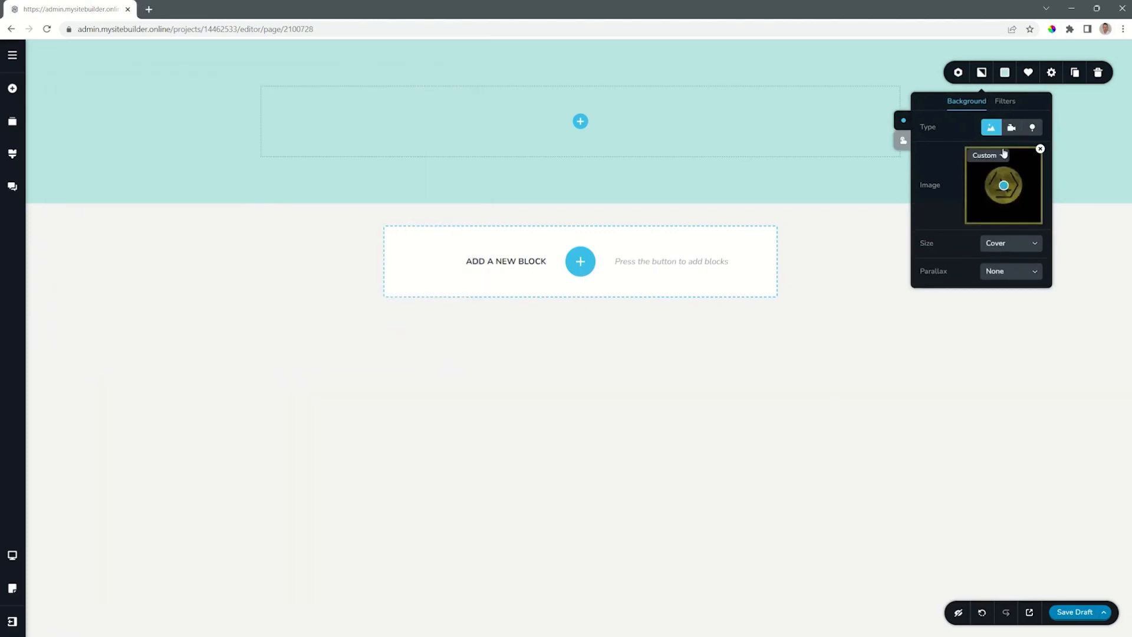
# Lower the opacity of the block's overlay colour to fully transparent.
pyautogui.click(1005, 75)
pyautogui.moveTo(1056, 118); pyautogui.dragTo(1059, 218)
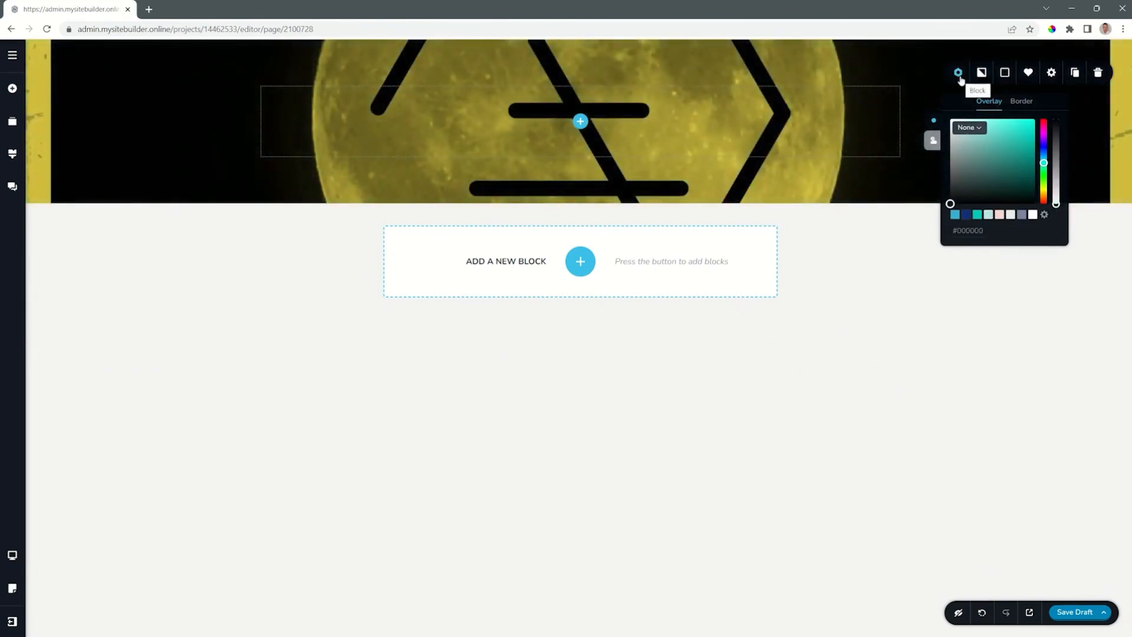
pyautogui.click(959, 73)
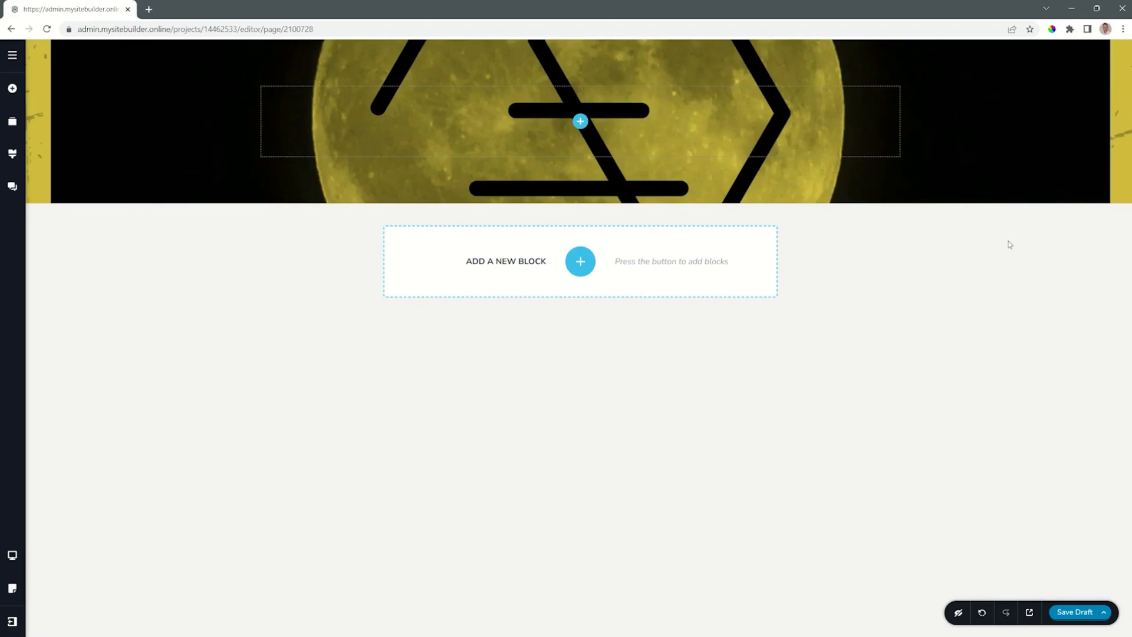
# Add a second column to the block and place a text element in the first column.
pyautogui.click(581, 121)
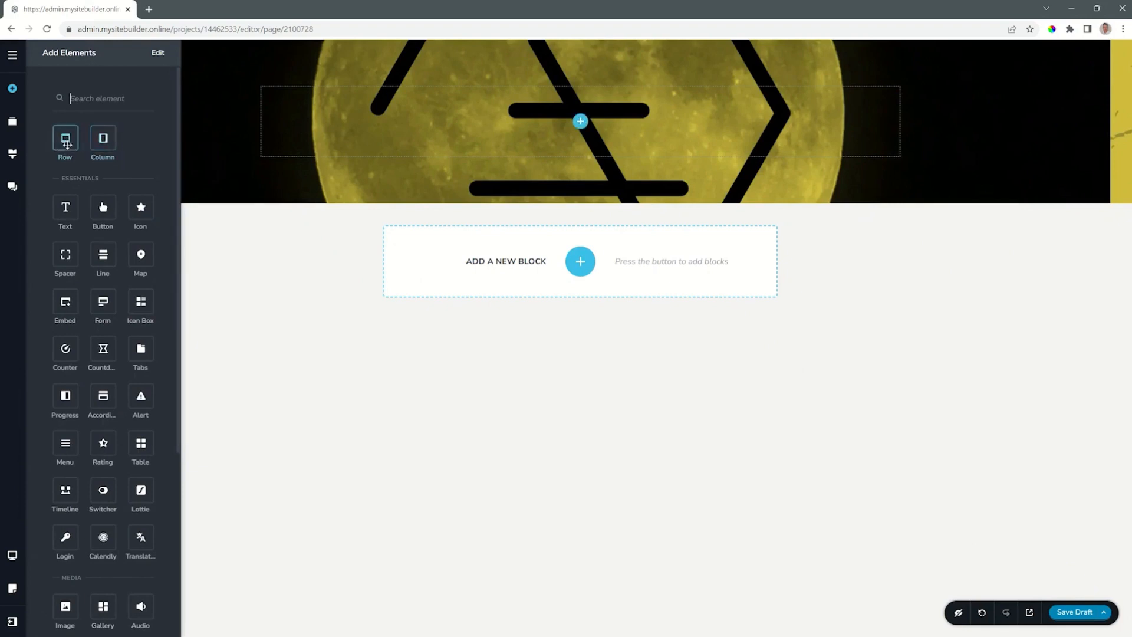
pyautogui.moveTo(103, 138); pyautogui.dragTo(583, 121)
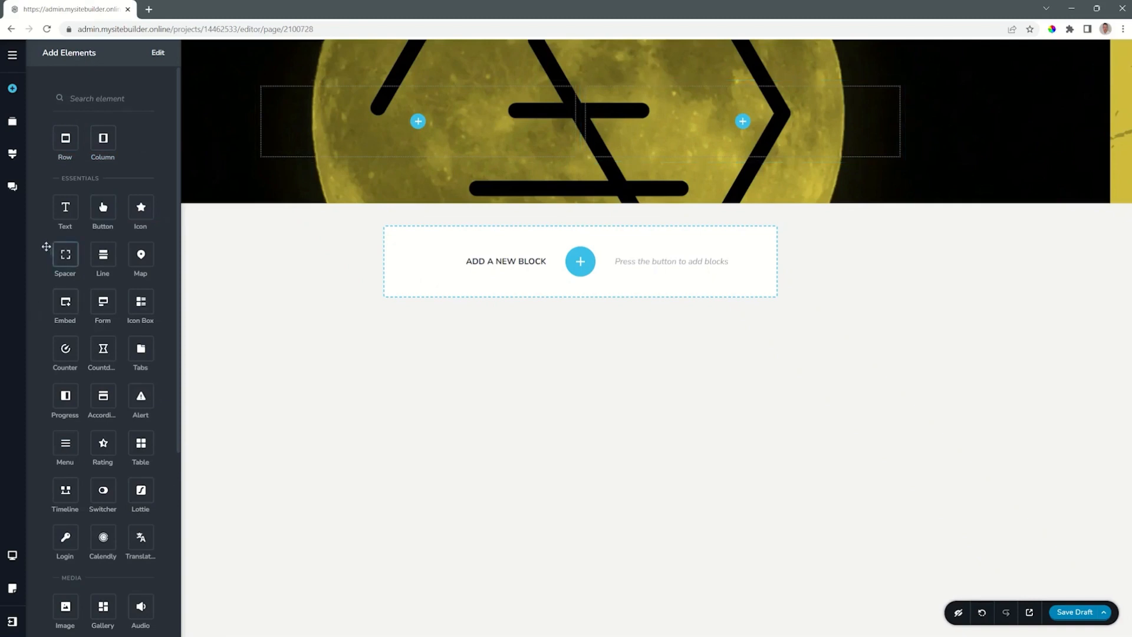
pyautogui.moveTo(65, 207); pyautogui.dragTo(419, 121)
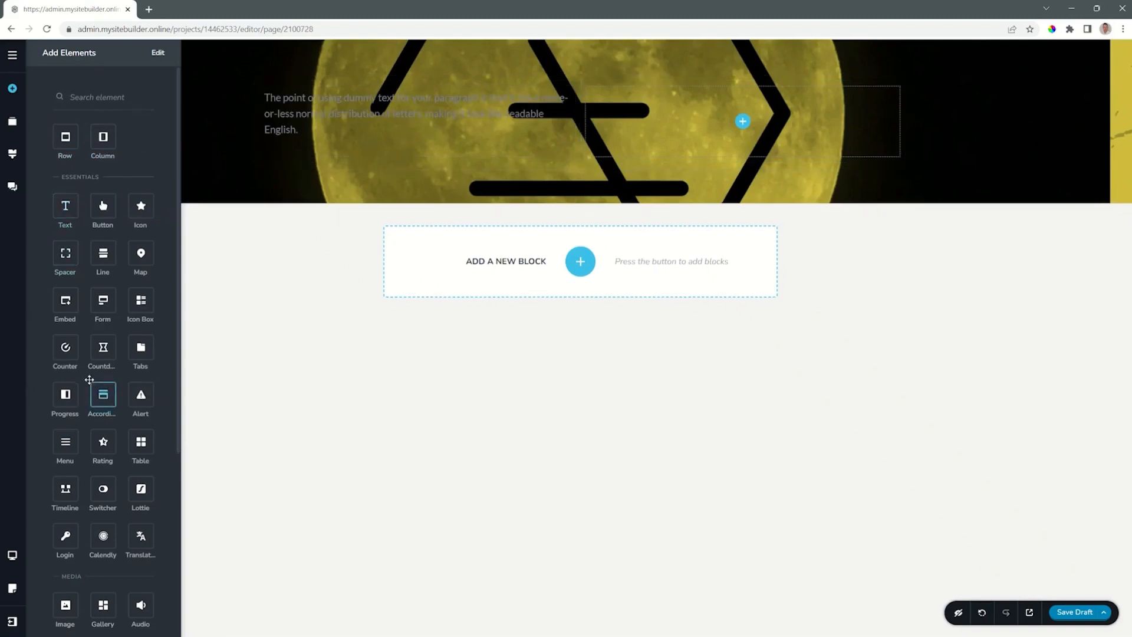
# Place an image element directly below the text in the first column and close the element library.
pyautogui.scroll(-3, 83, 407)
pyautogui.moveTo(64, 459); pyautogui.dragTo(296, 145)
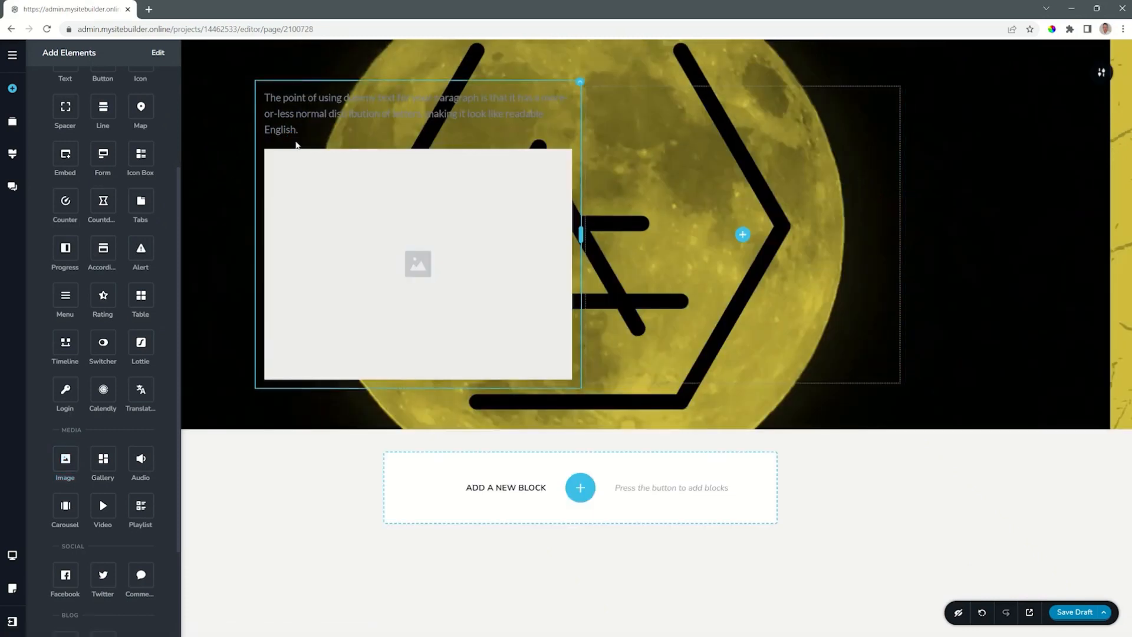
pyautogui.click(228, 180)
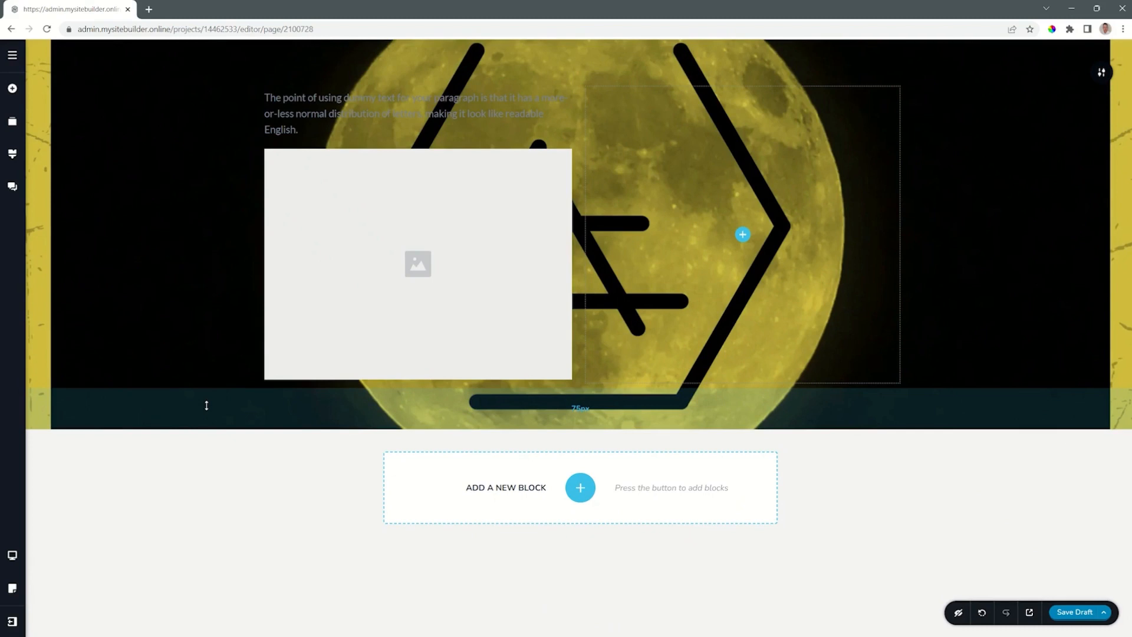
# Increase the block's padding on the canvas to about 116 px above and 182 px below the content.
pyautogui.moveTo(206, 405); pyautogui.dragTo(206, 472)
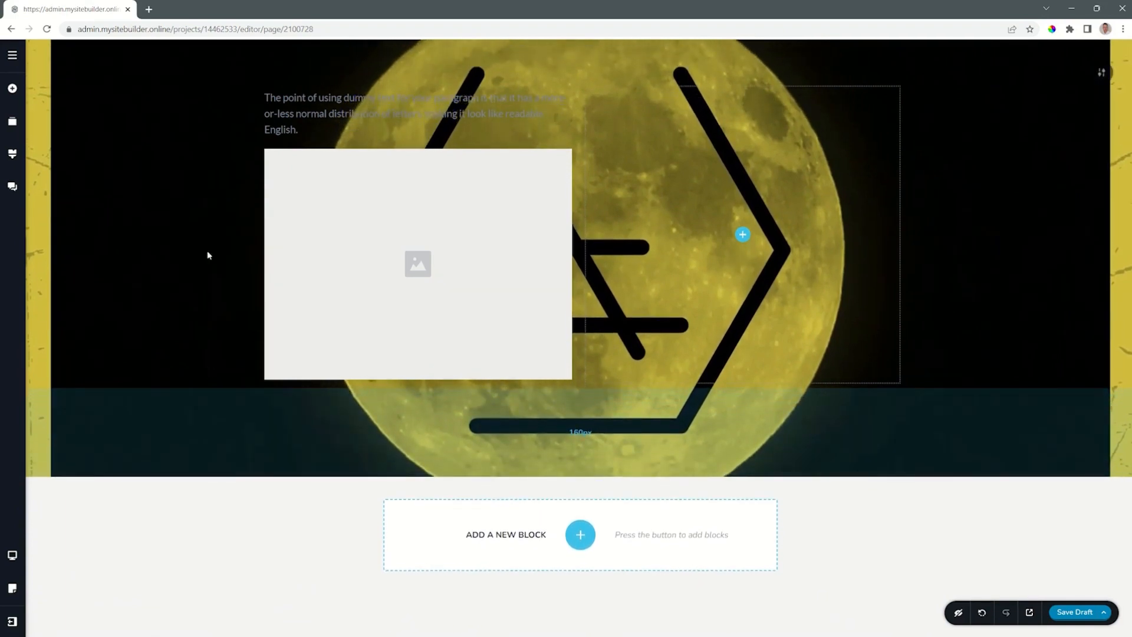
pyautogui.moveTo(191, 67)
pyautogui.mouseDown()
pyautogui.moveTo(189, 119)
pyautogui.moveTo(202, 111)
pyautogui.moveTo(204, 76)
pyautogui.mouseUp()
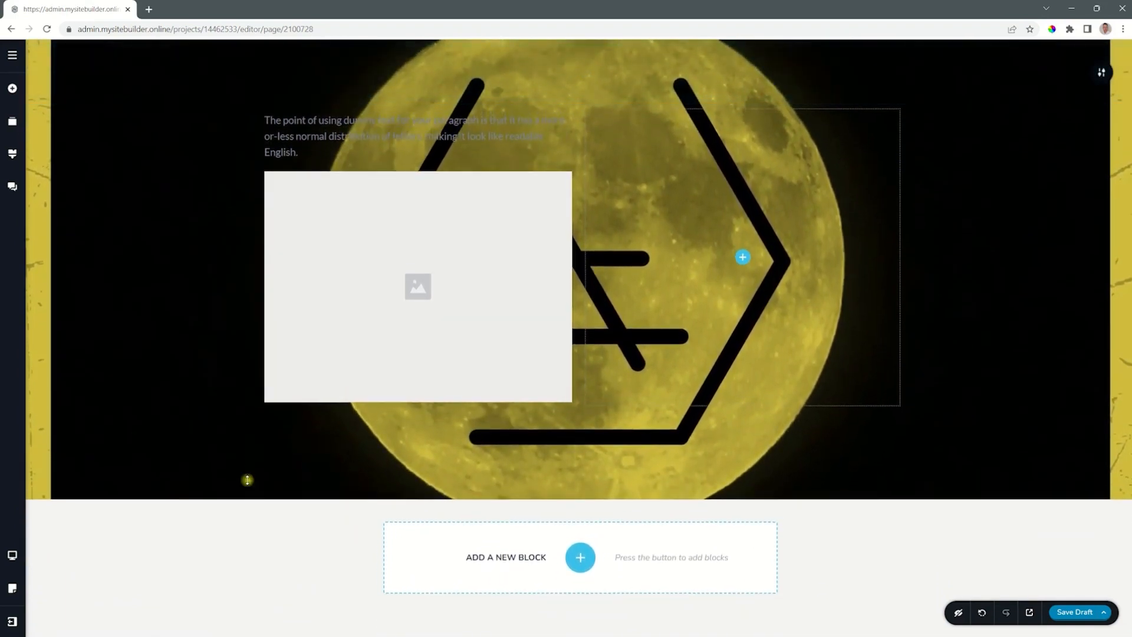
pyautogui.moveTo(247, 478); pyautogui.dragTo(246, 493)
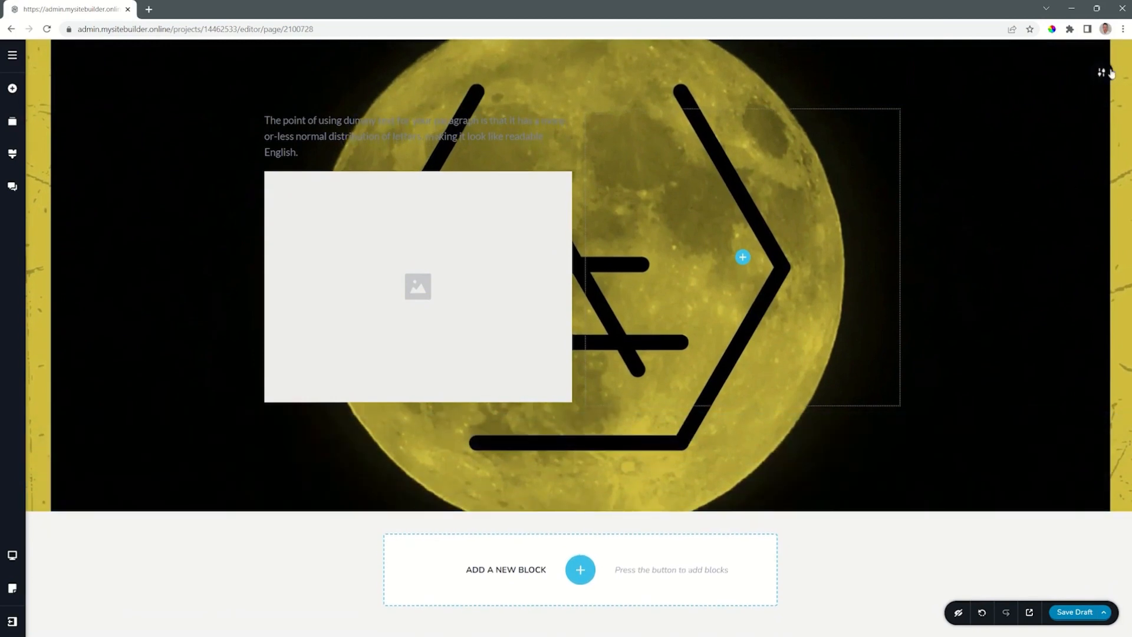
# Try the Full width on the block, and return it to Boxed at 100%.
pyautogui.click(1102, 72)
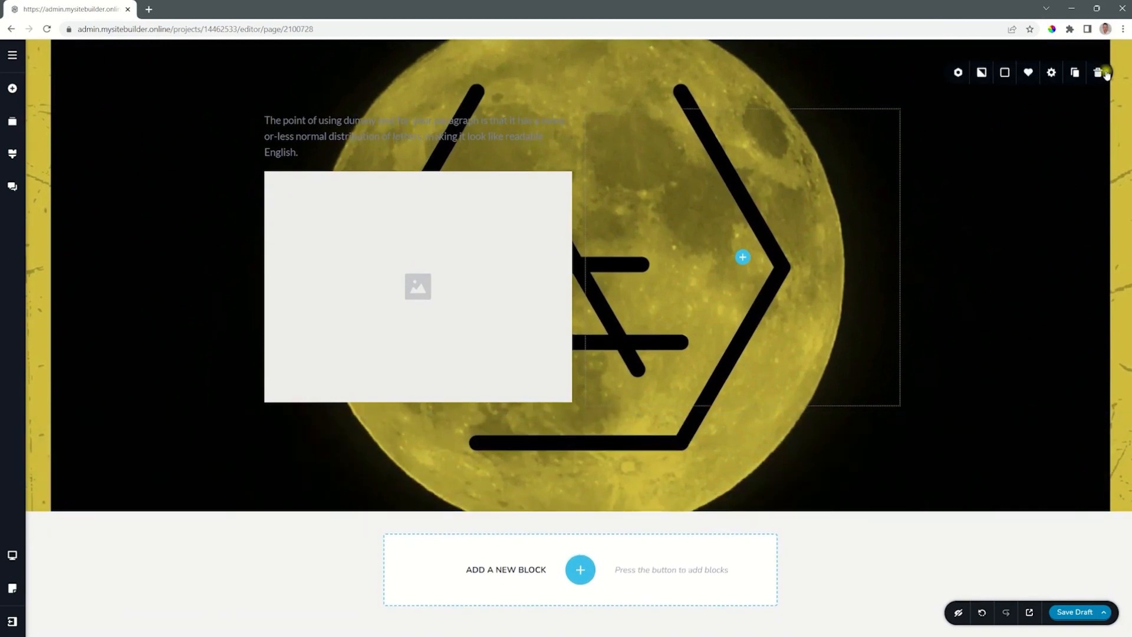
pyautogui.click(1053, 73)
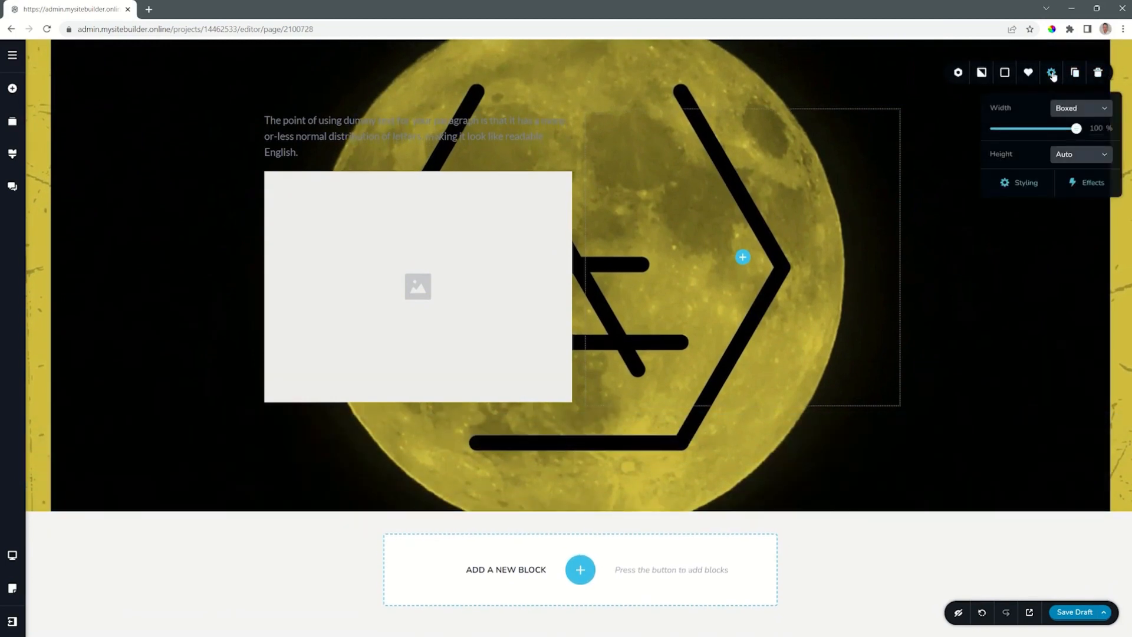
pyautogui.click(1086, 110)
pyautogui.click(1064, 143)
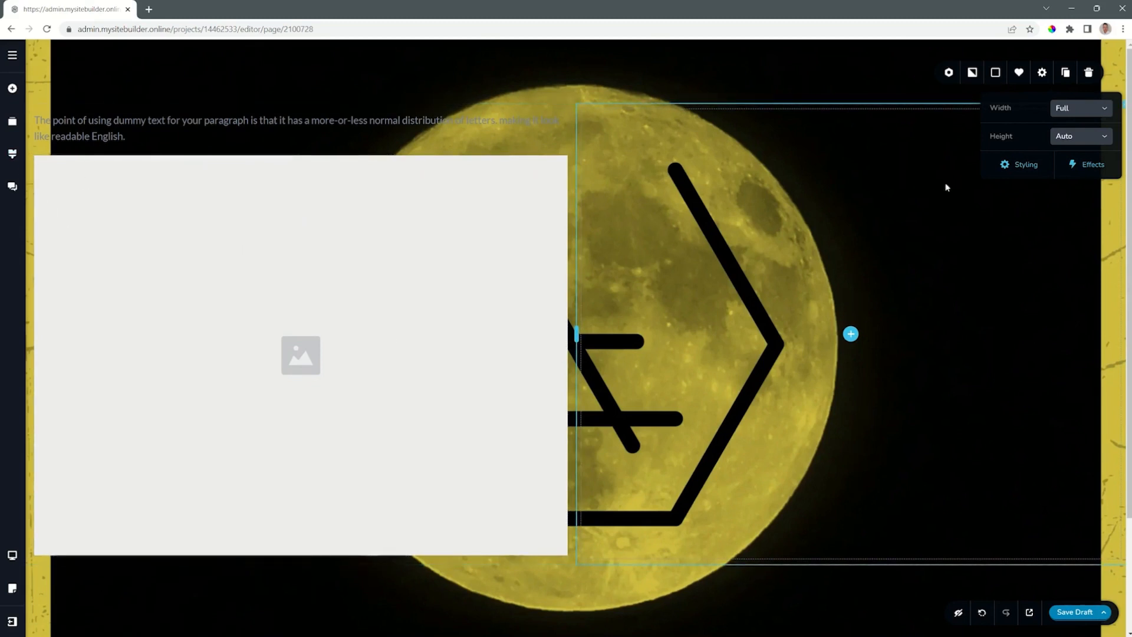
pyautogui.click(1084, 112)
pyautogui.click(1075, 128)
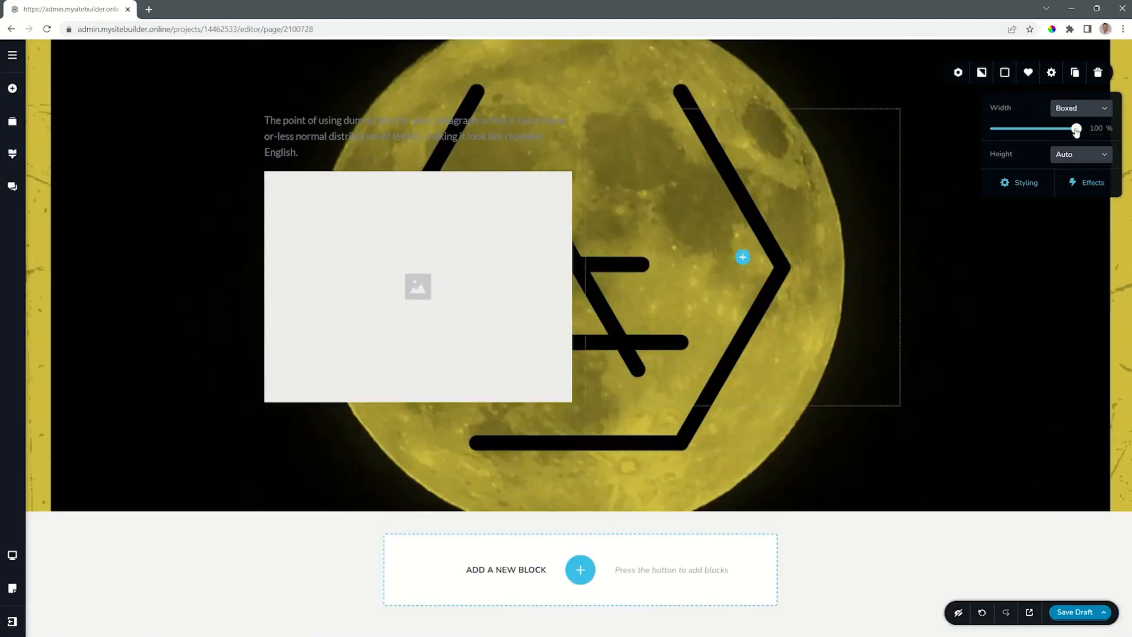
pyautogui.moveTo(1077, 130)
pyautogui.mouseDown()
pyautogui.moveTo(1002, 131)
pyautogui.moveTo(1088, 135)
pyautogui.mouseUp()
# Switch the block's height to Custom, change its unit to percent and set it to 84%.
pyautogui.click(1078, 158)
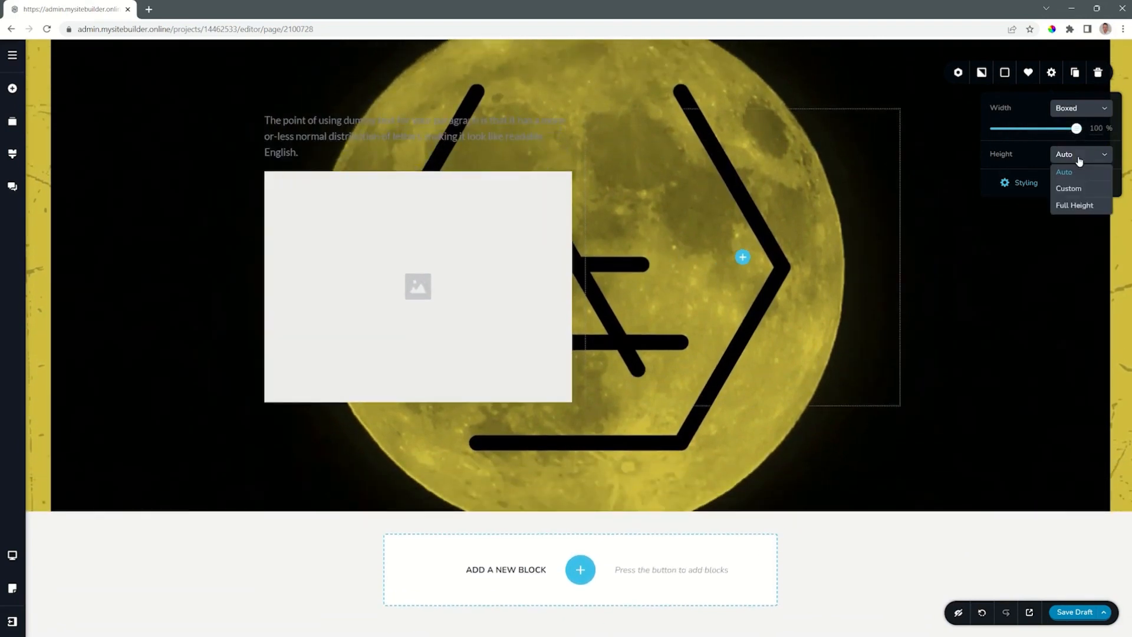
pyautogui.click(1071, 190)
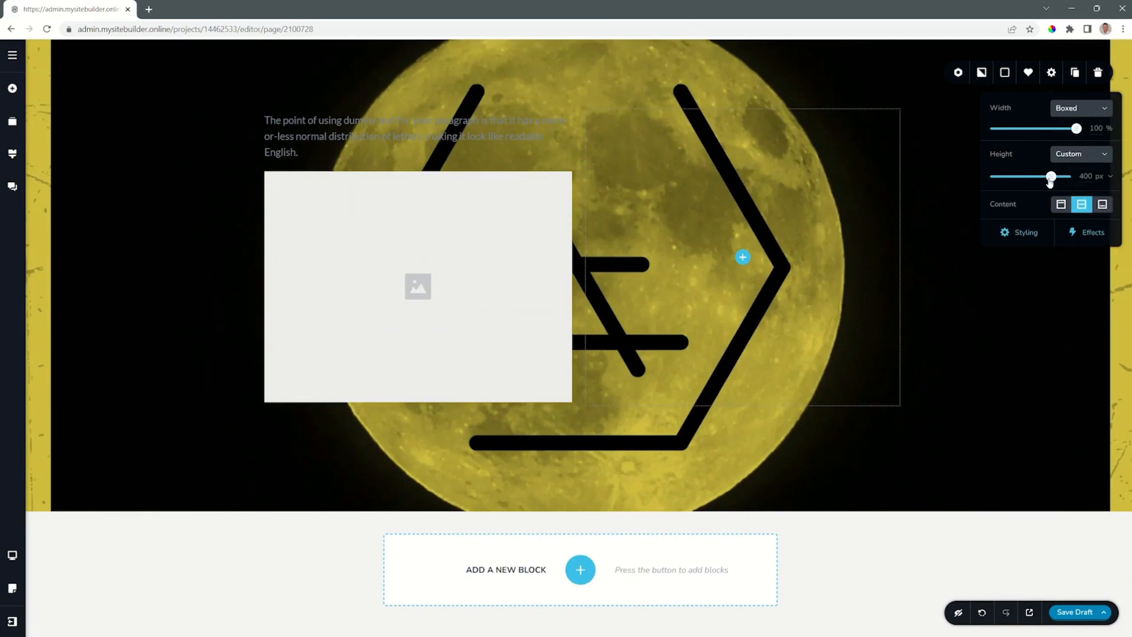
pyautogui.moveTo(1050, 179); pyautogui.dragTo(1066, 176)
pyautogui.click(1110, 178)
pyautogui.click(1105, 211)
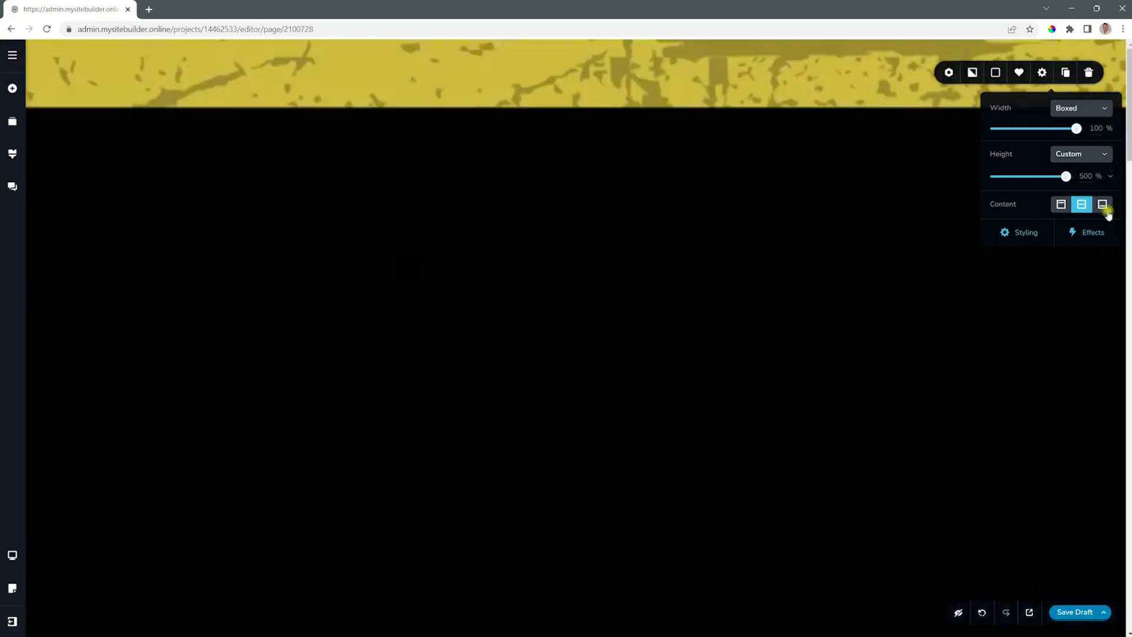
pyautogui.moveTo(1066, 177); pyautogui.dragTo(1004, 177)
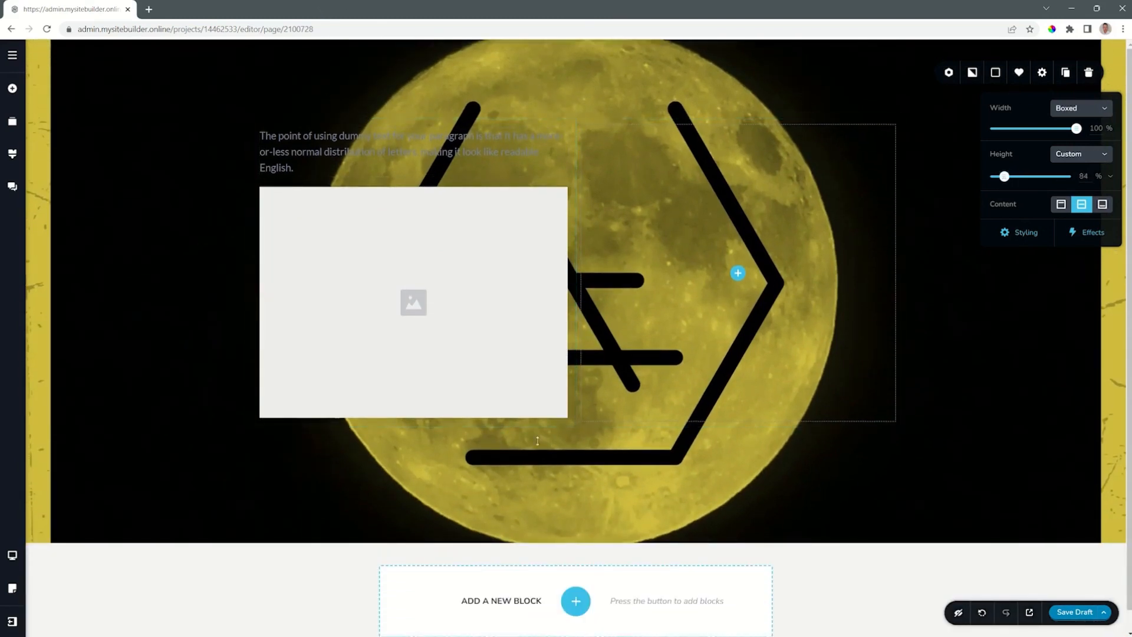
# Try Full Height on the block with its content aligned top, middle and bottom, and return the height to Auto.
pyautogui.click(1089, 155)
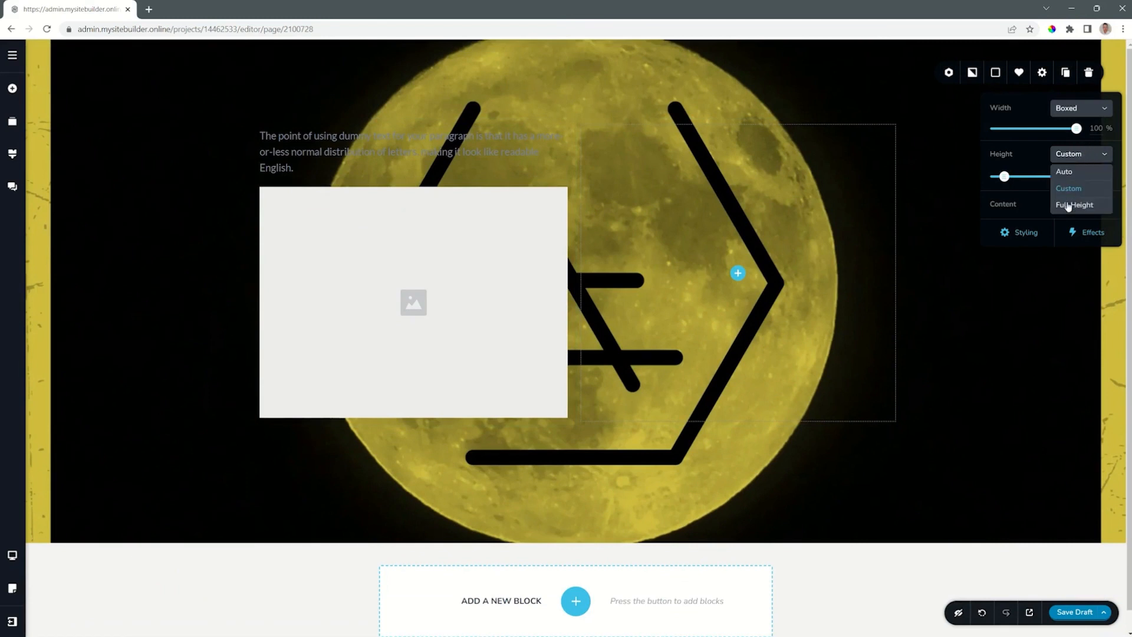
pyautogui.click(1070, 205)
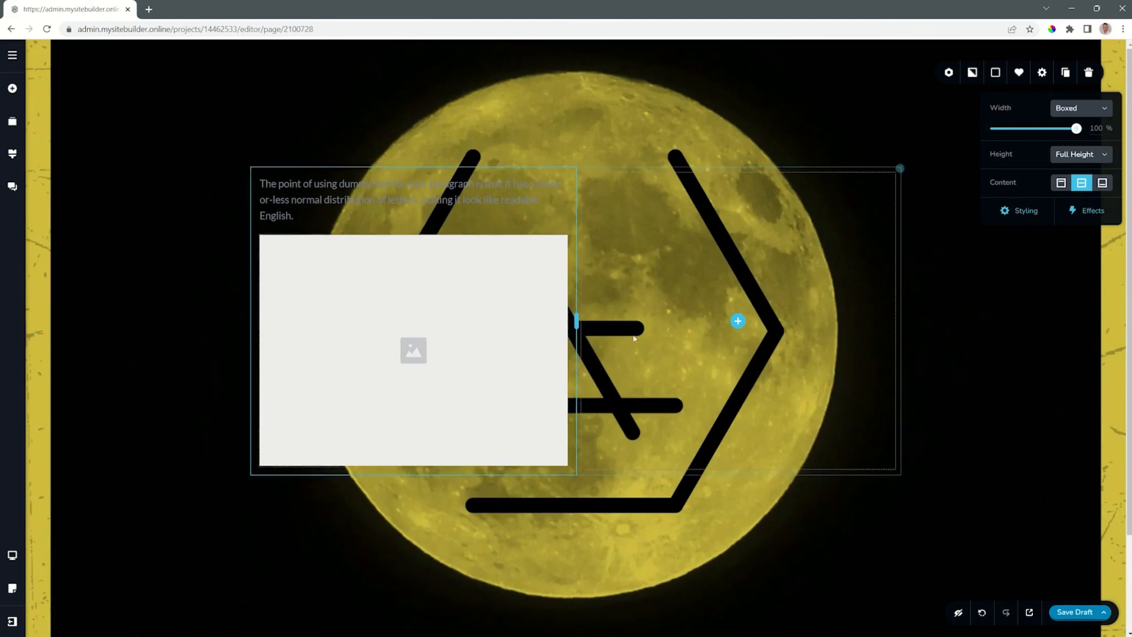
pyautogui.click(1062, 183)
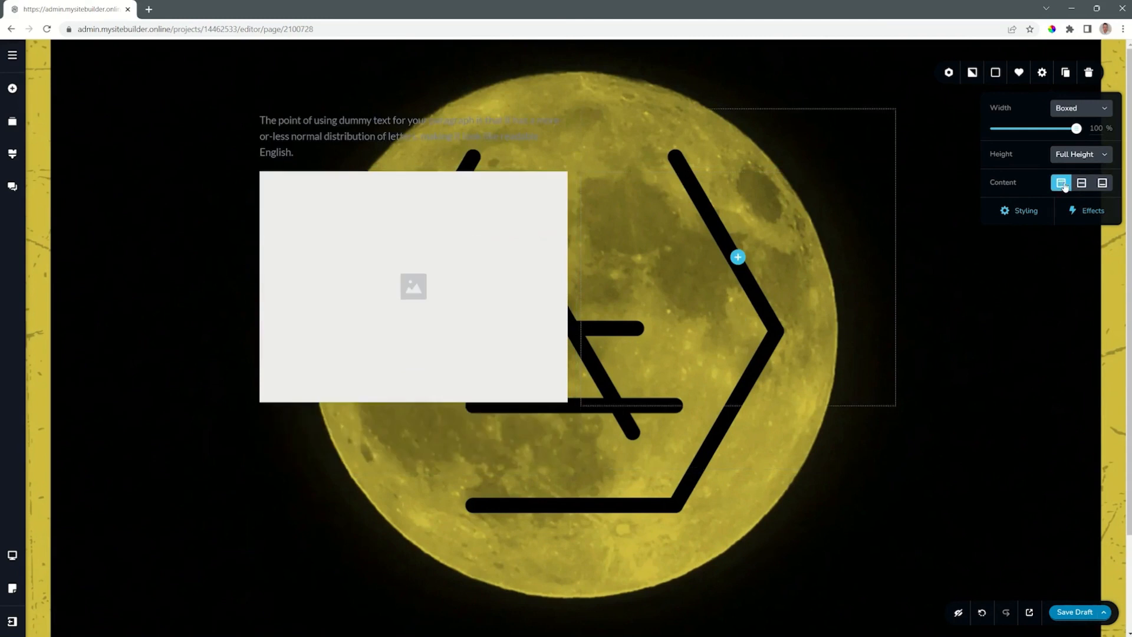
pyautogui.click(1083, 183)
pyautogui.click(1102, 184)
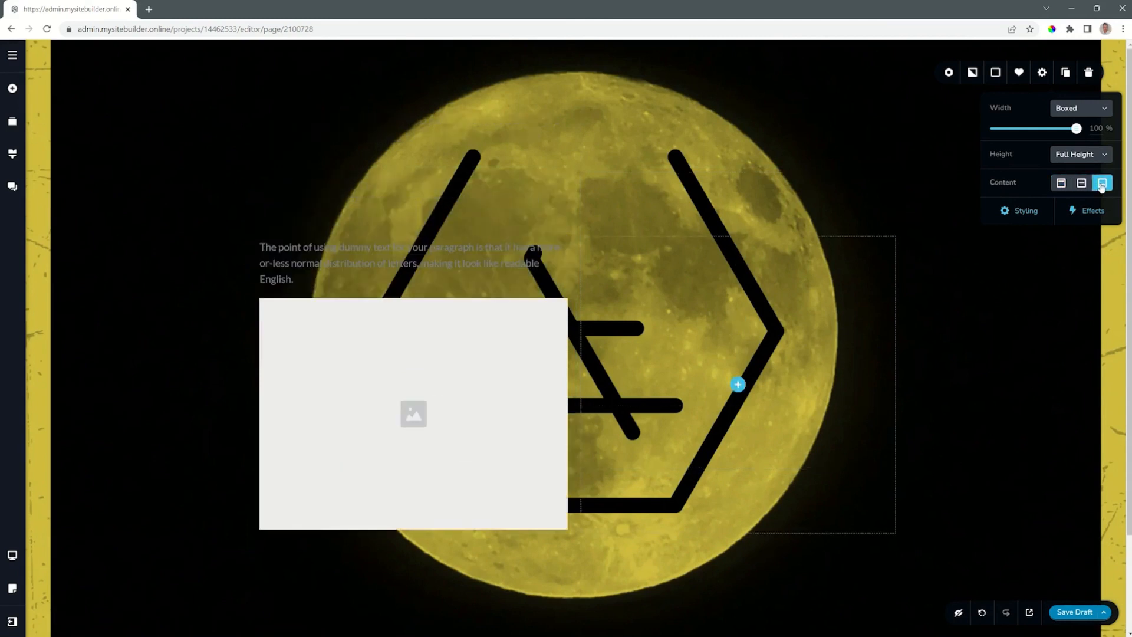
pyautogui.click(1082, 184)
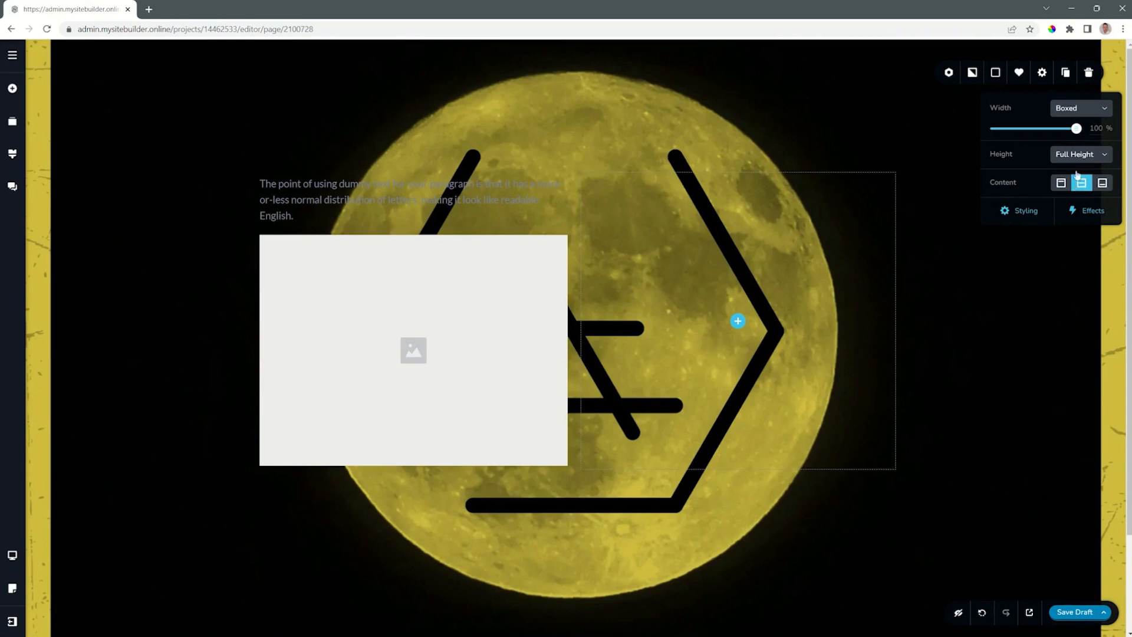
pyautogui.click(1077, 158)
pyautogui.click(1075, 174)
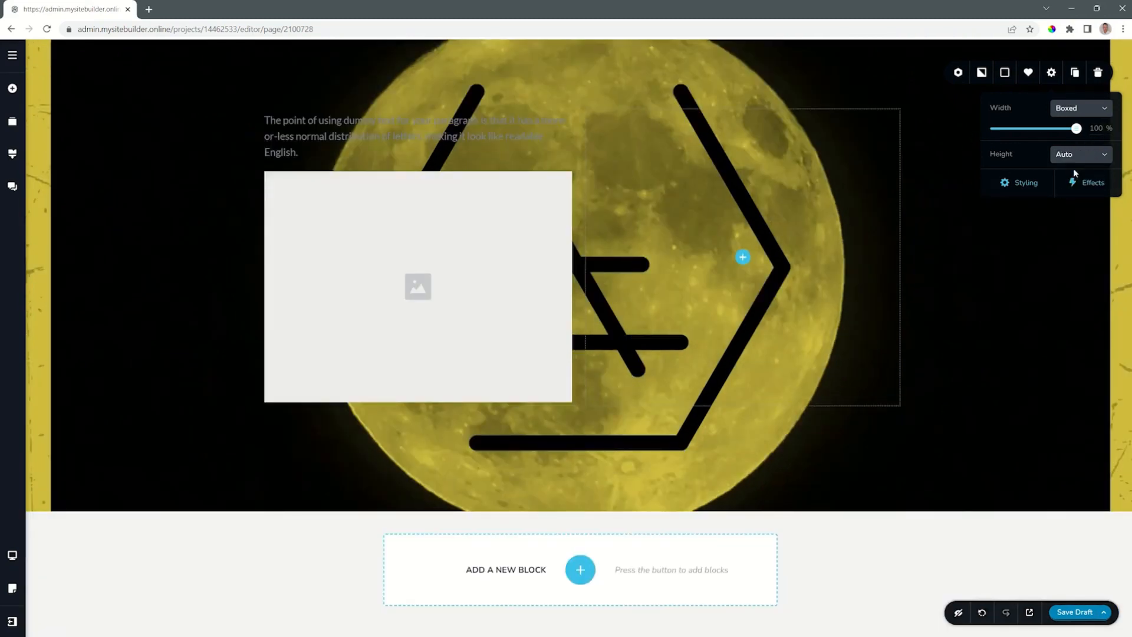
# Add a line and an icon element below the image in the first column.
pyautogui.click(12, 90)
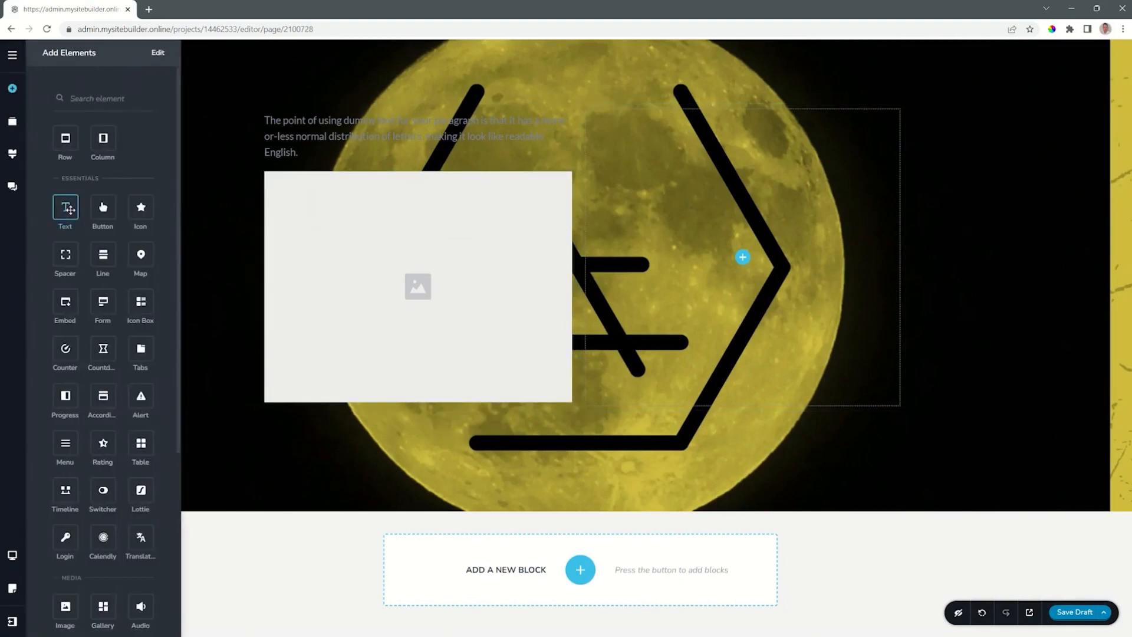
pyautogui.moveTo(103, 254); pyautogui.dragTo(339, 401)
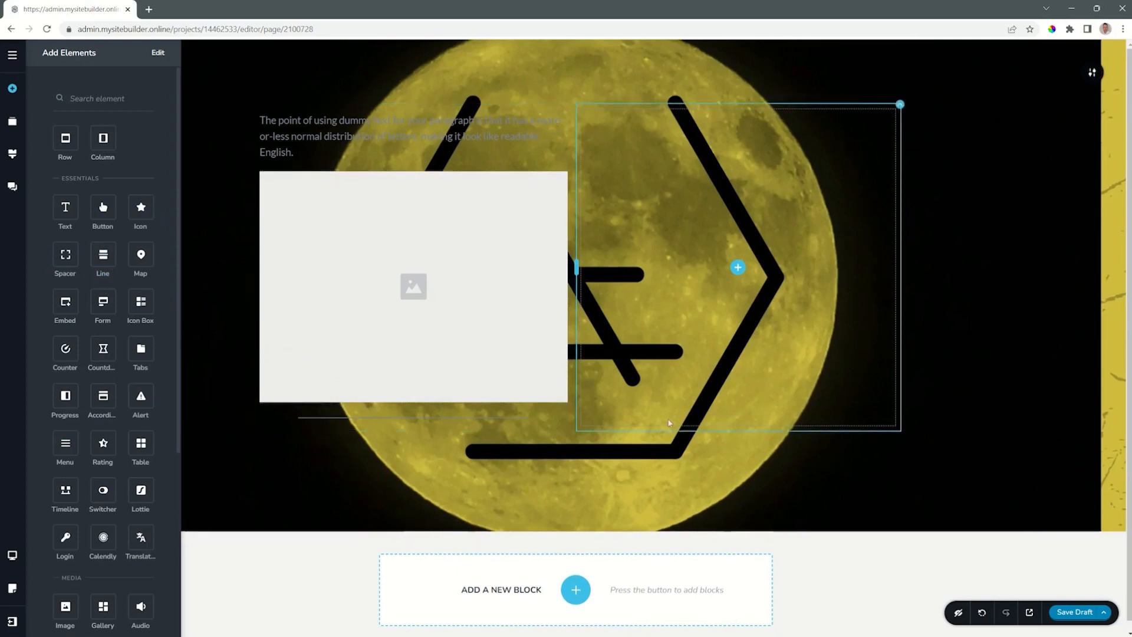
pyautogui.moveTo(151, 212); pyautogui.dragTo(276, 420)
pyautogui.click(1092, 72)
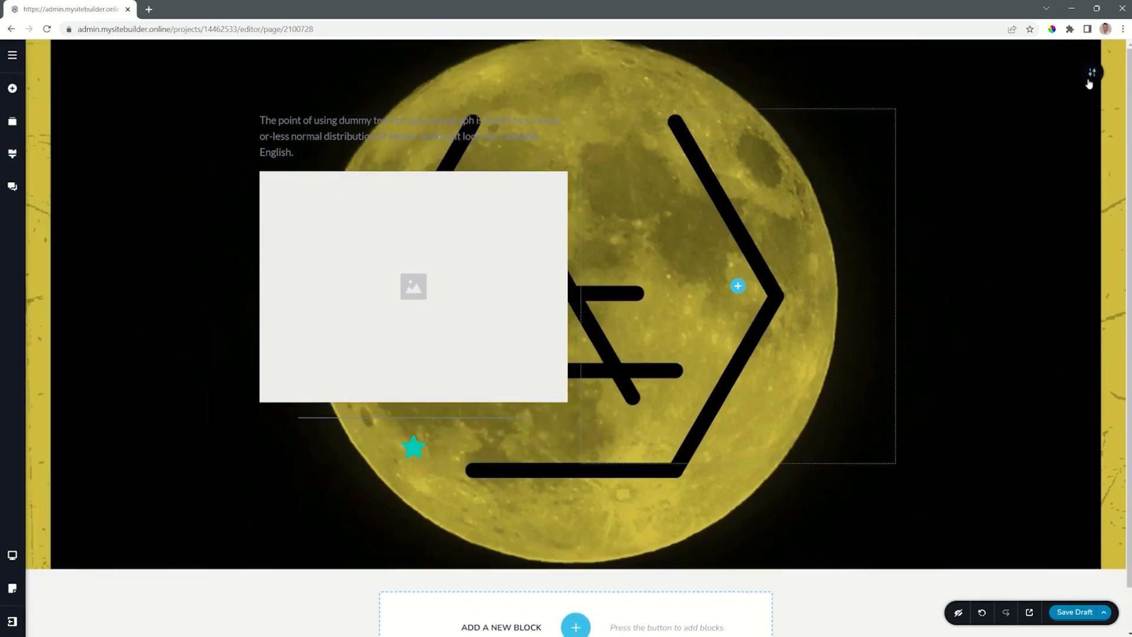
# In the block's detailed styling, add a straight slanted divider at its top edge and colour it white, #FFFFFF.
pyautogui.click(1091, 76)
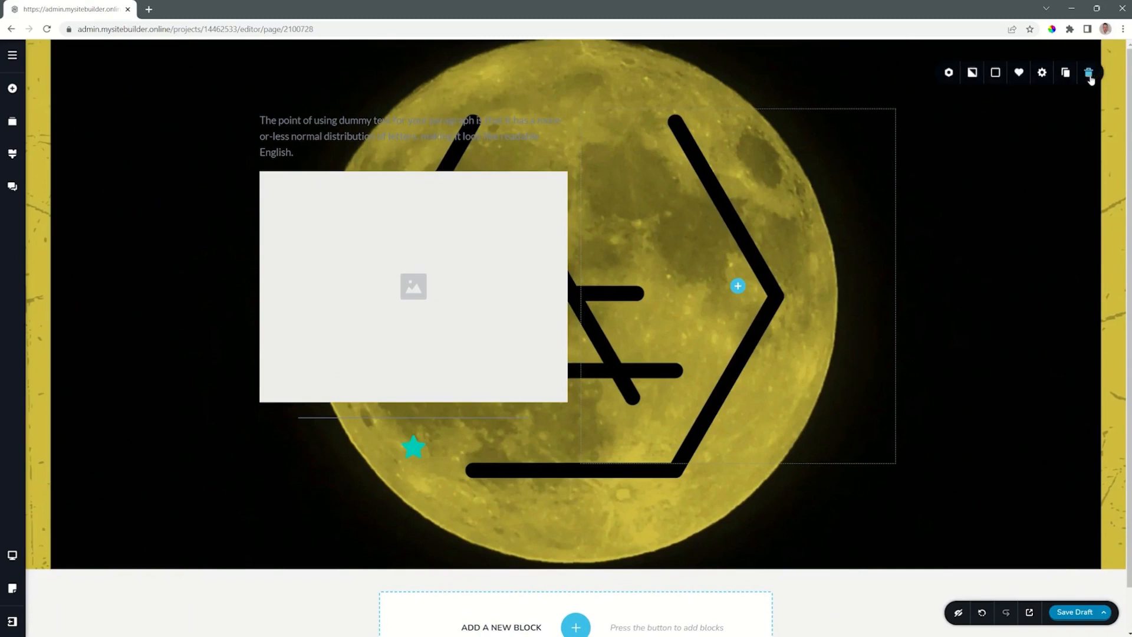
pyautogui.click(1043, 73)
pyautogui.click(1016, 184)
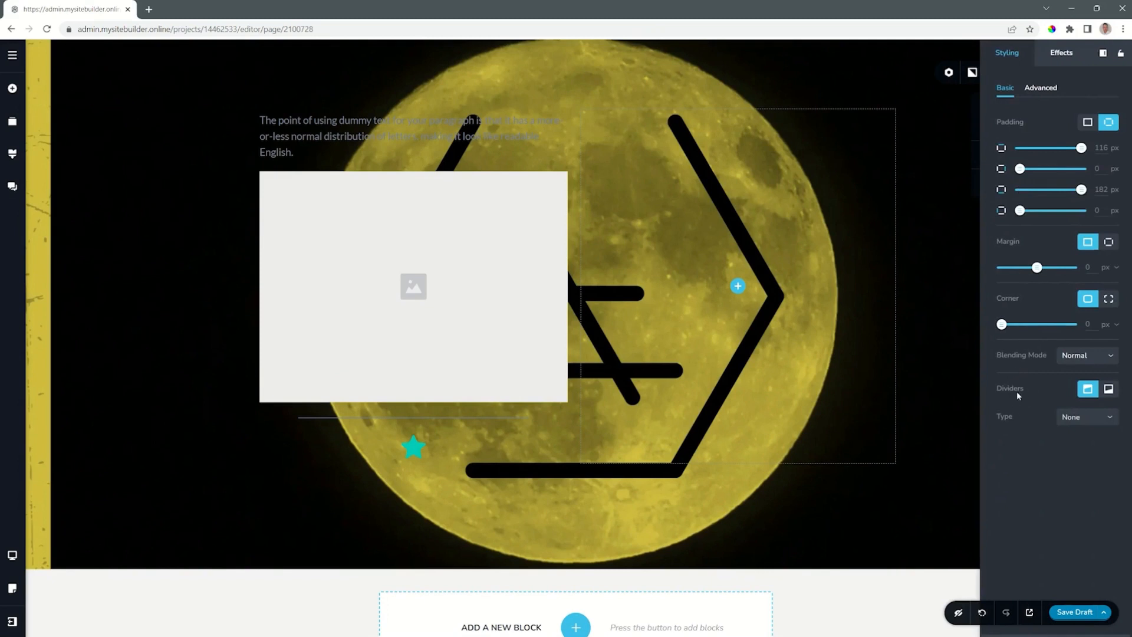
pyautogui.click(1076, 417)
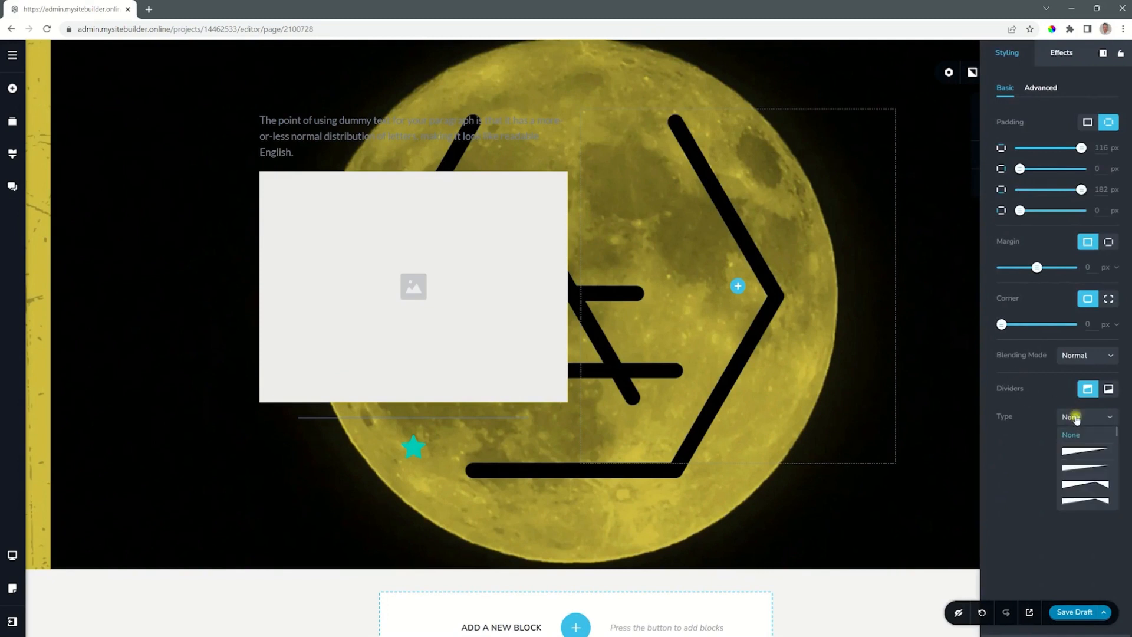
pyautogui.click(1075, 457)
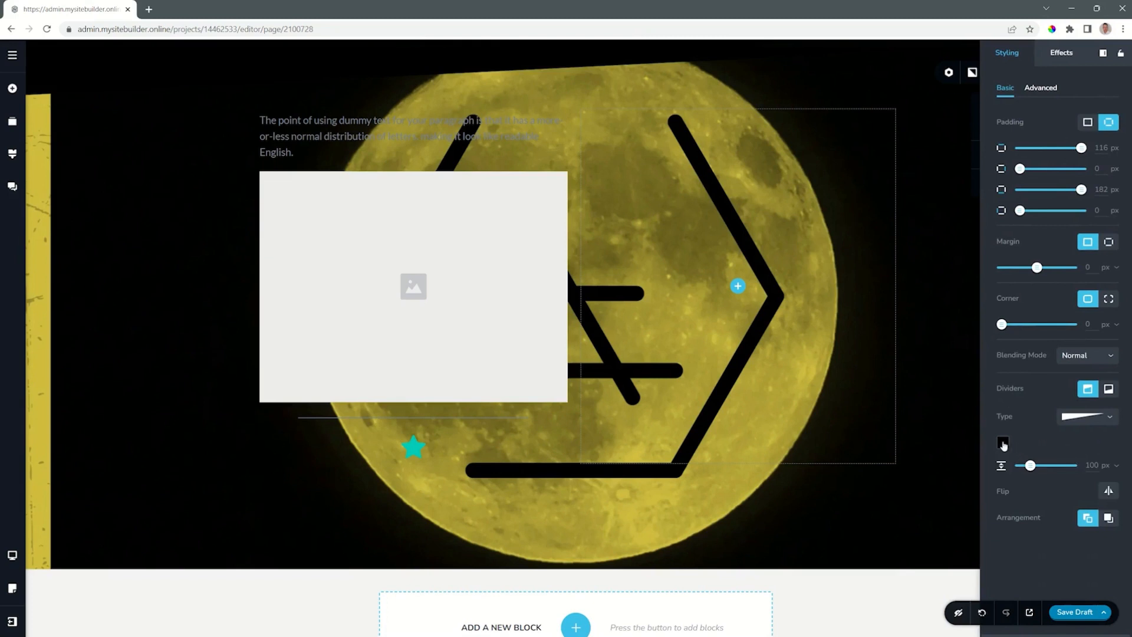
pyautogui.click(1003, 443)
pyautogui.click(1072, 397)
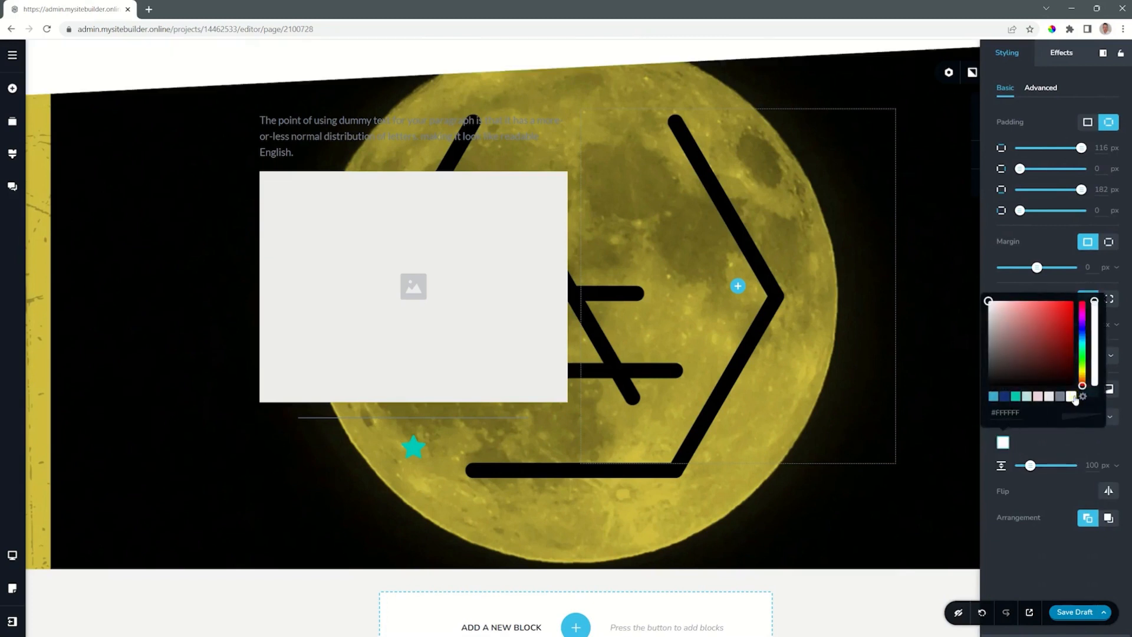
# Set the top divider's height to 68 px and change its type to a curved slope.
pyautogui.click(1031, 465)
pyautogui.moveTo(1031, 465)
pyautogui.mouseDown()
pyautogui.moveTo(1054, 465)
pyautogui.moveTo(1027, 466)
pyautogui.mouseUp()
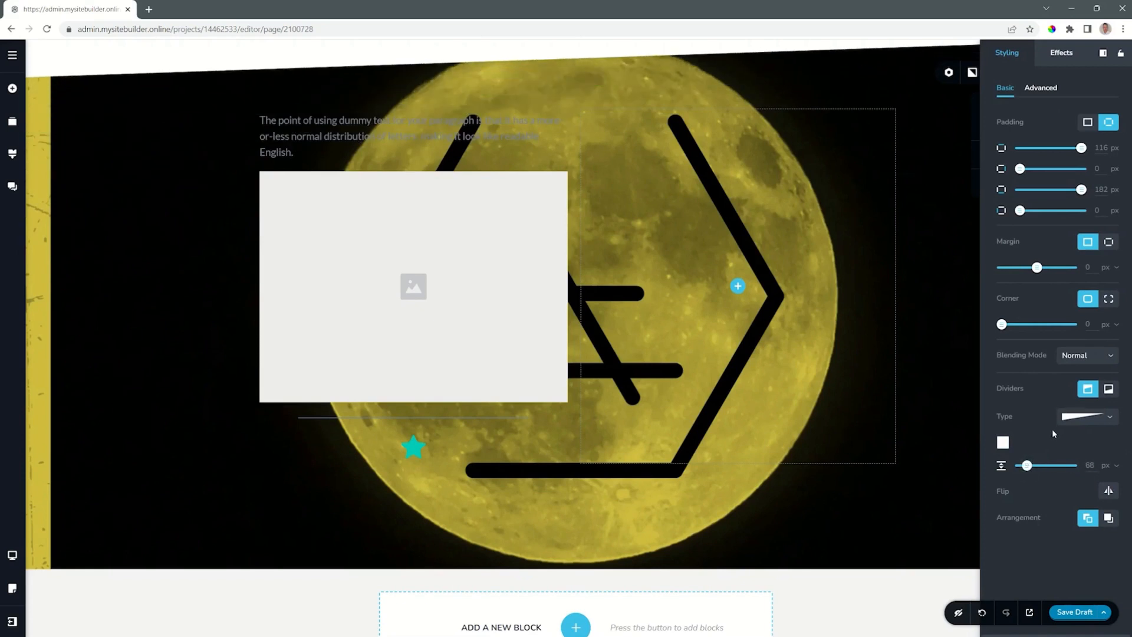
pyautogui.click(1072, 425)
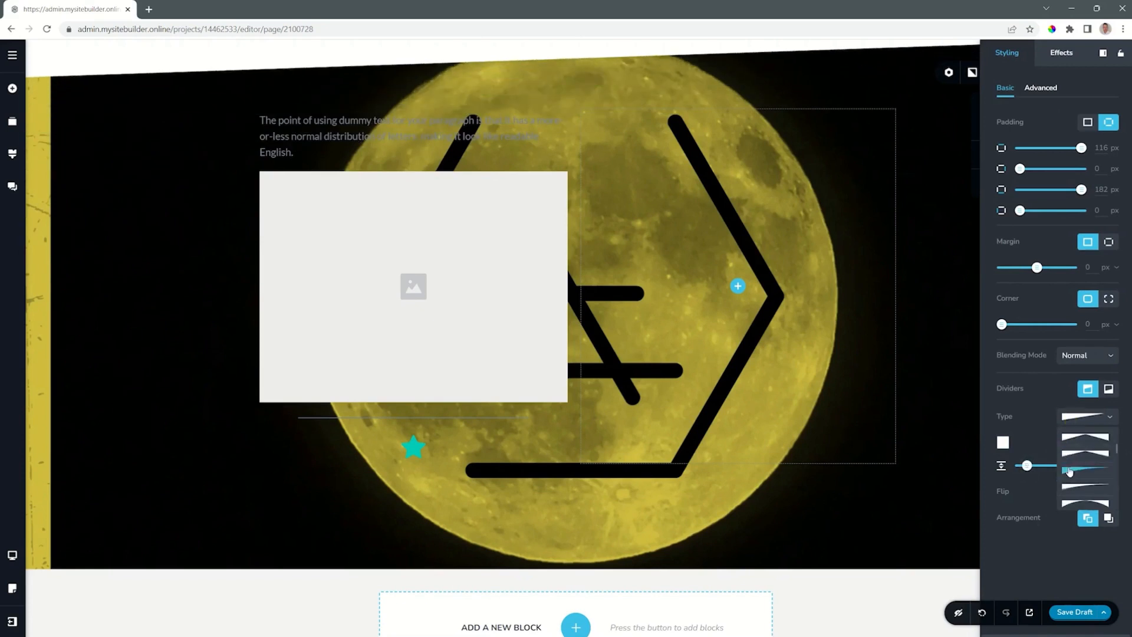
pyautogui.click(1070, 470)
# Try a layered wavy type for the top divider, and change its type to a jagged, angular zigzag shape.
pyautogui.click(1076, 420)
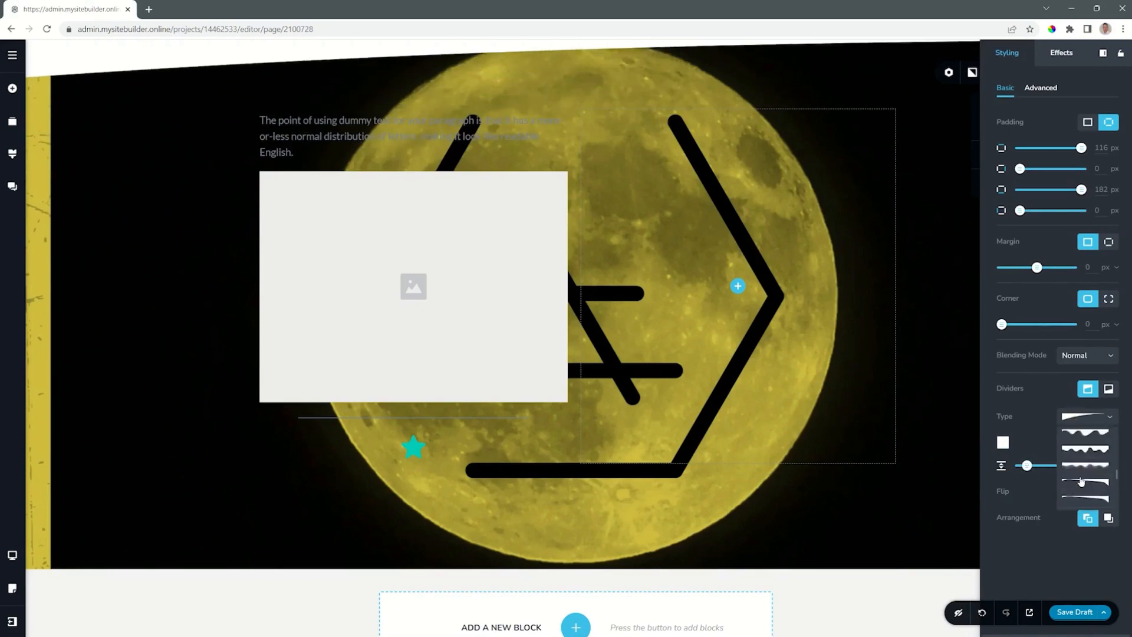
pyautogui.click(1081, 481)
pyautogui.click(1080, 420)
pyautogui.click(1079, 423)
pyautogui.click(1080, 422)
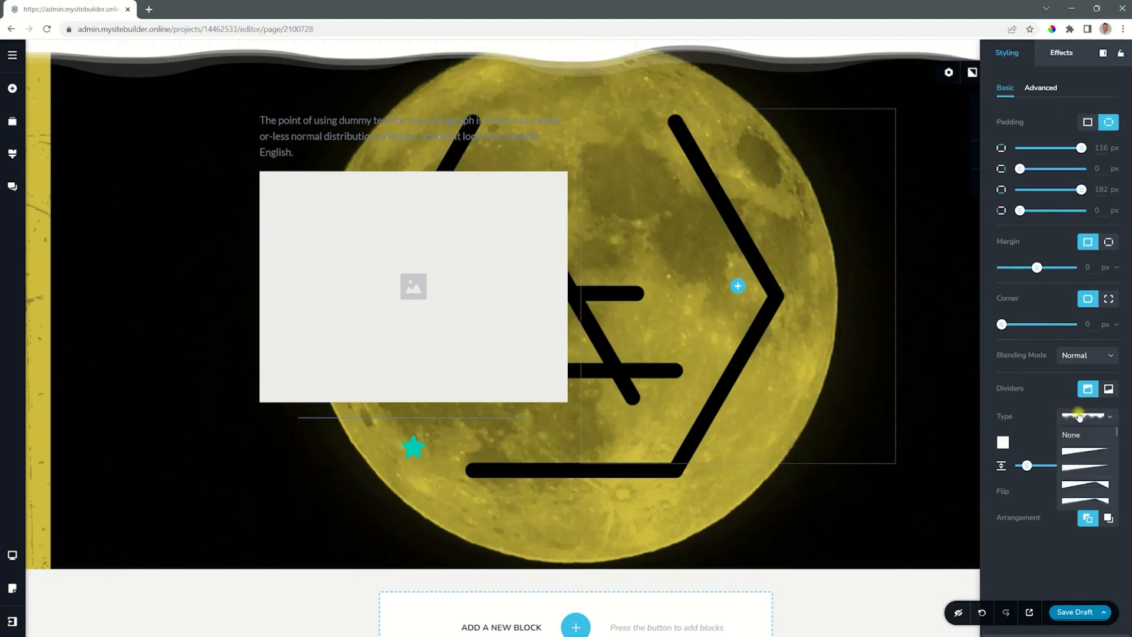
pyautogui.click(1080, 468)
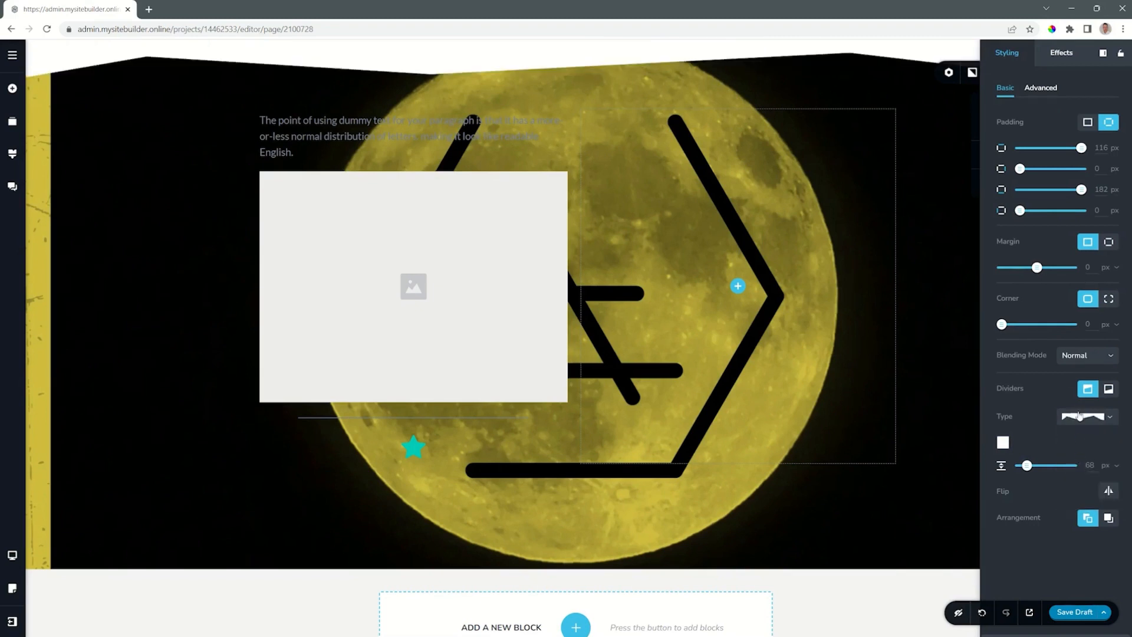
# Add a divider with a smooth wavy shape at the block's bottom edge.
pyautogui.click(1110, 388)
pyautogui.click(1088, 416)
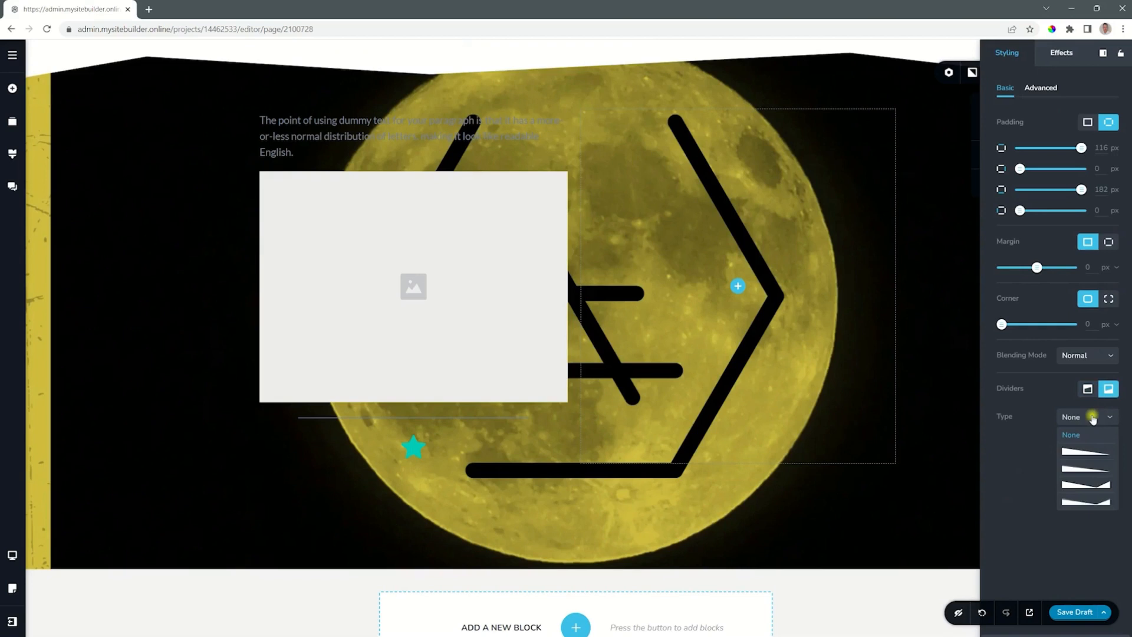
pyautogui.scroll(-2, 1085, 469)
pyautogui.click(1085, 472)
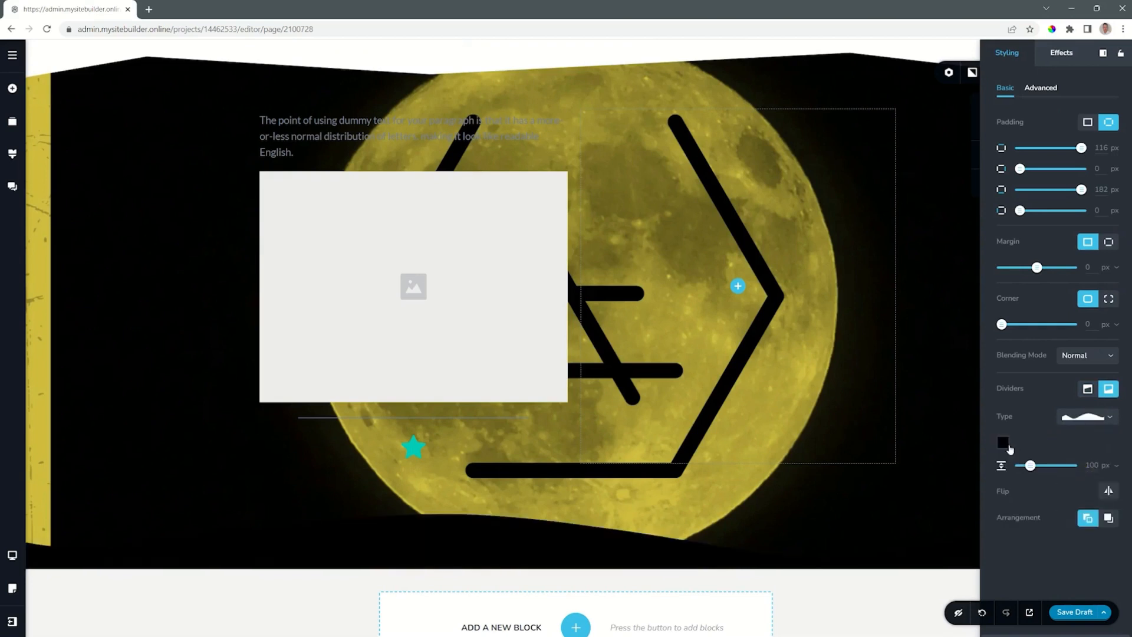
# Colour the bottom wavy divider white and increase its height to about 323 px.
pyautogui.click(1004, 443)
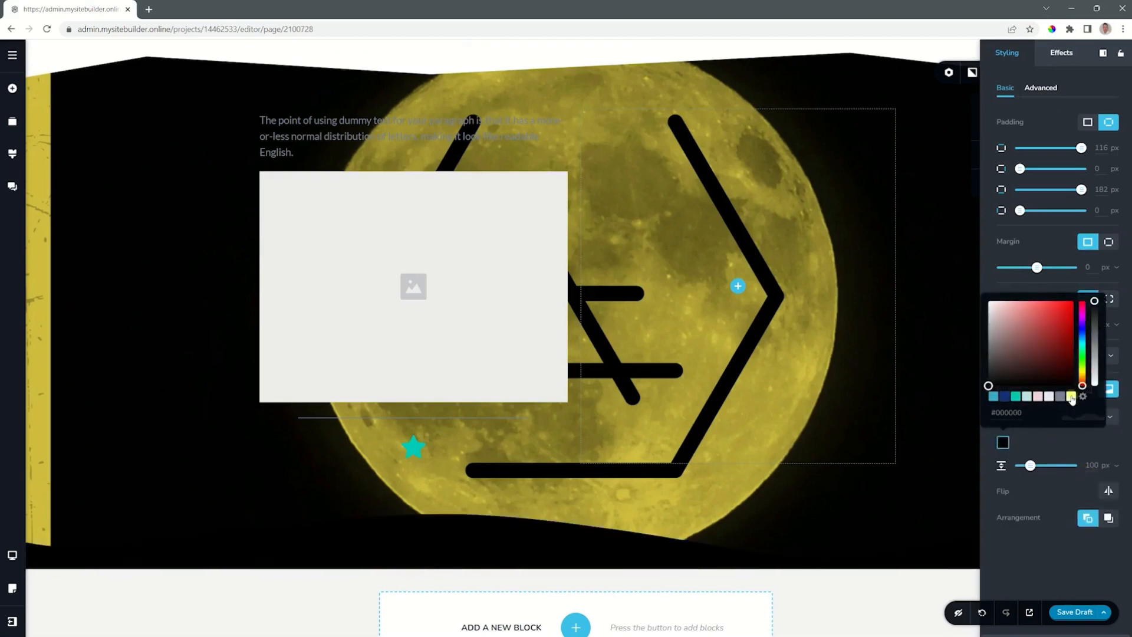
pyautogui.click(1071, 397)
pyautogui.click(1041, 453)
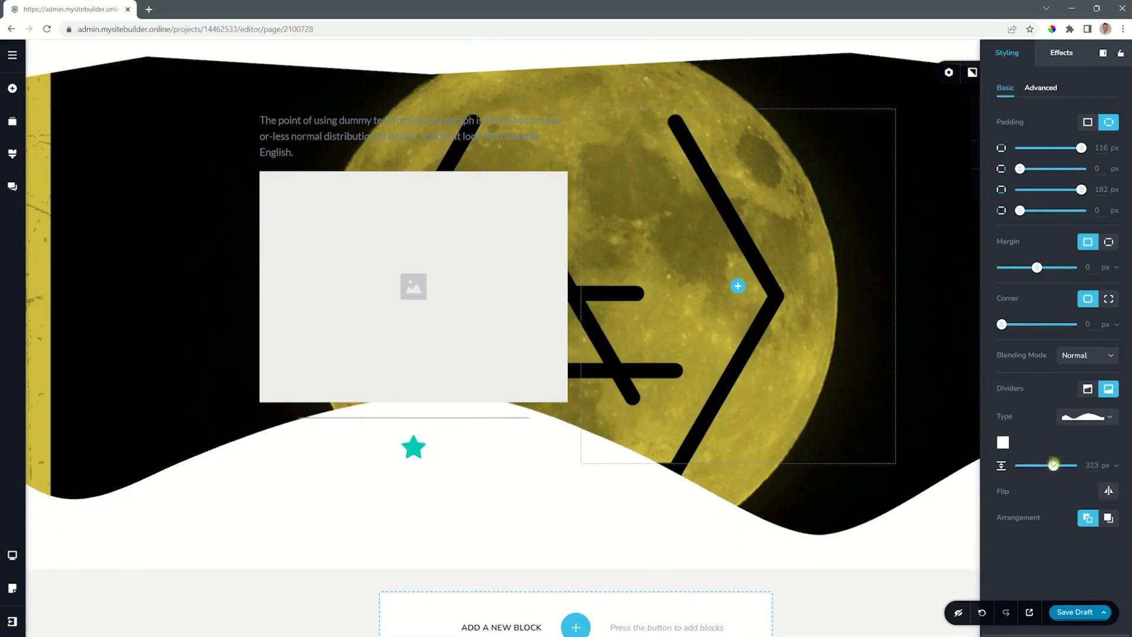